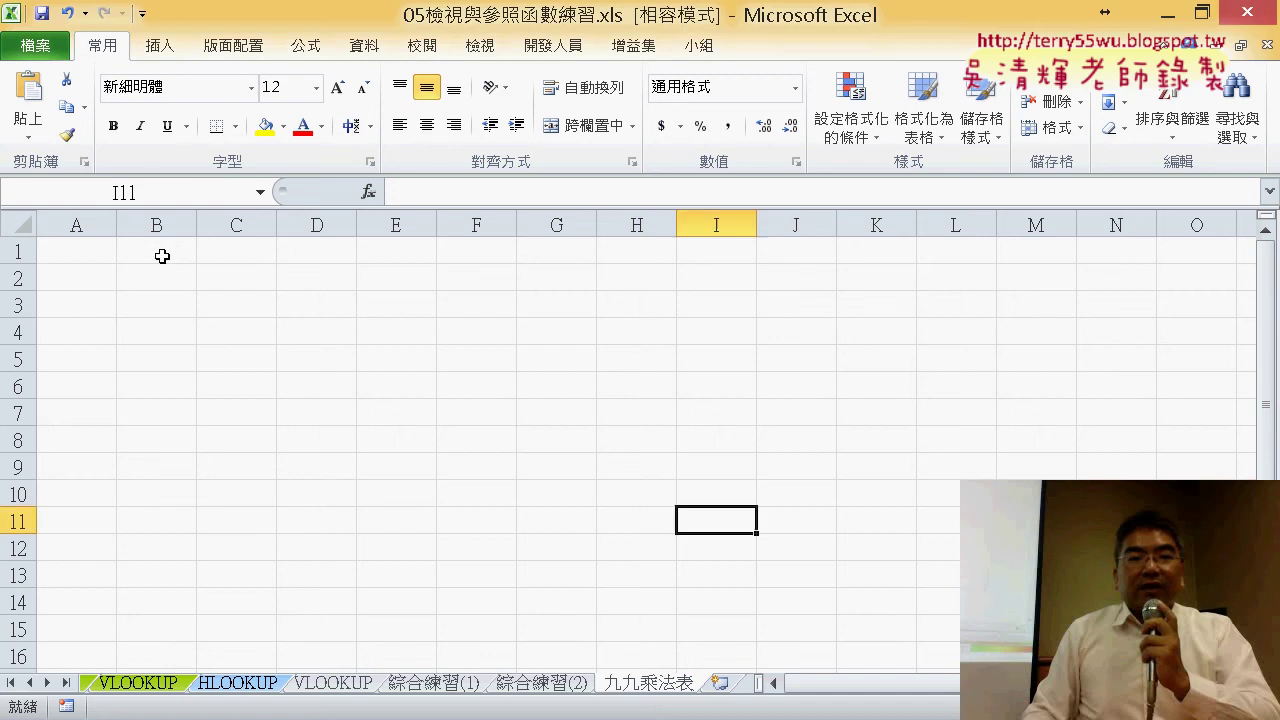
- Fill B1:J1 with the column headings 1 through 9
click(165, 255)
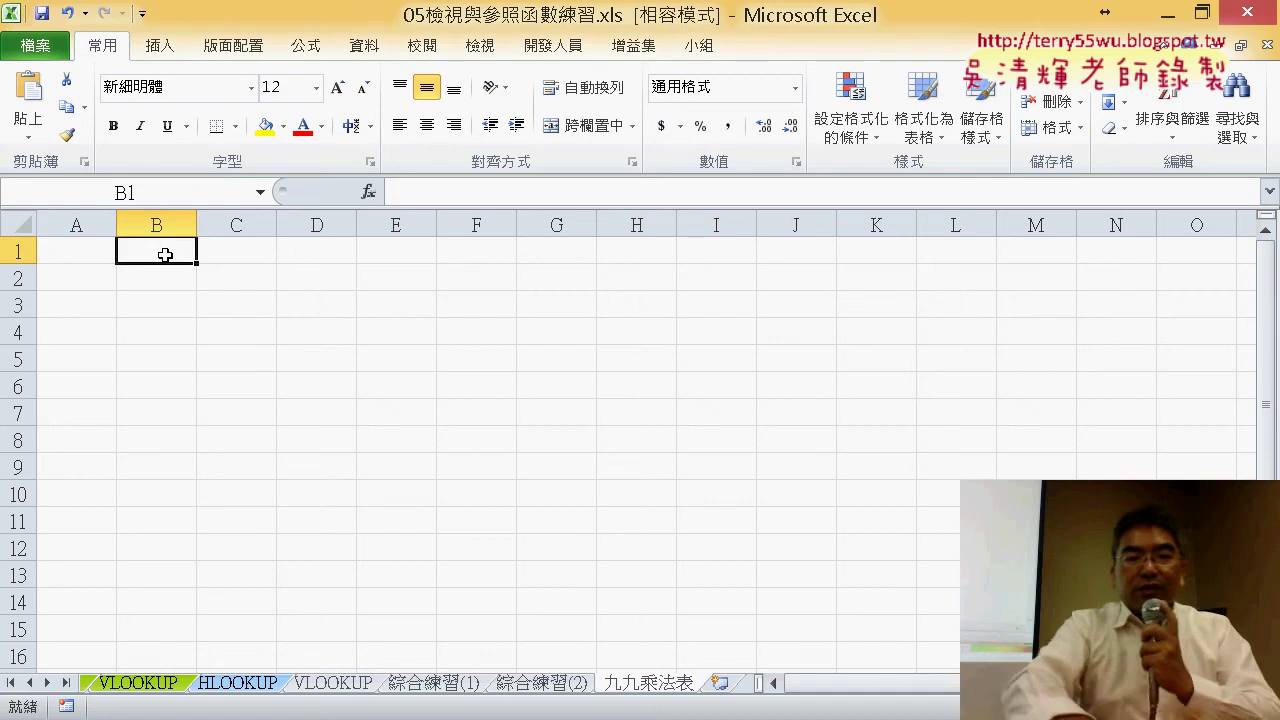
double_click(166, 255)
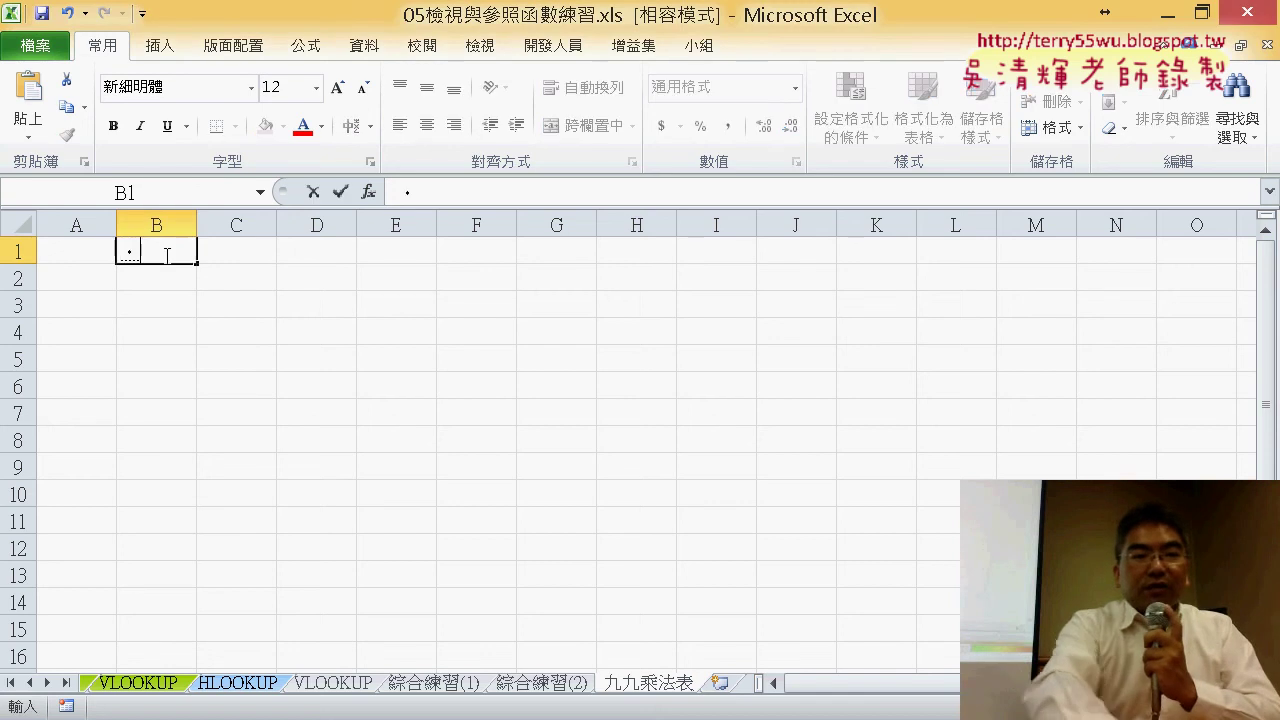
text(1)
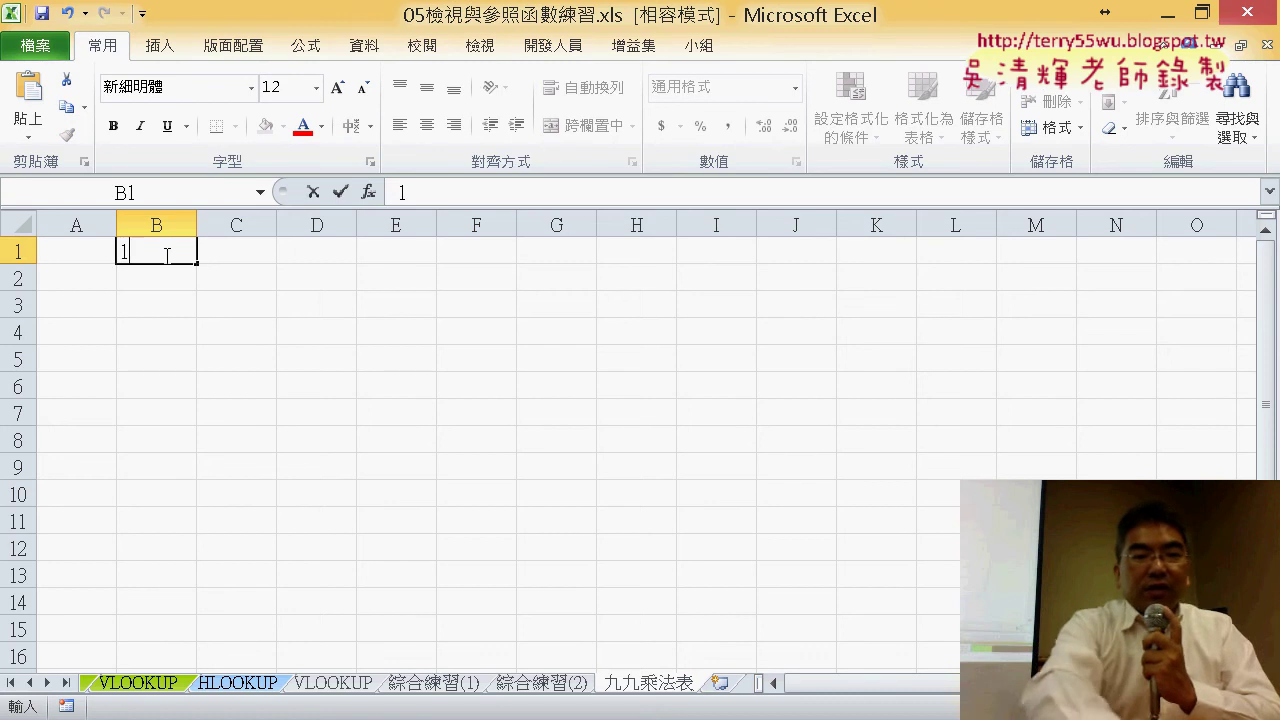
mouse_move(201, 264)
mouse_down()
mouse_move(588, 293)
mouse_move(816, 291)
mouse_up()
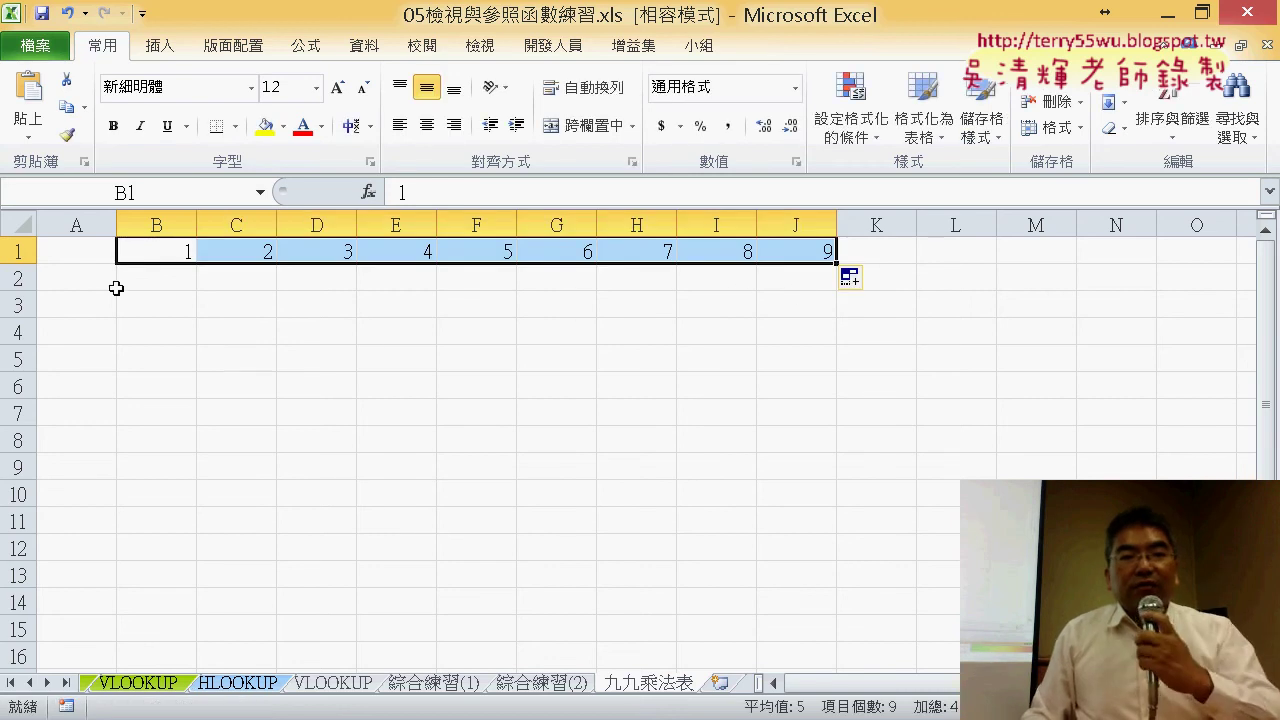
- Fill A2:A10 with the row headings 1 through 9, then select B2:J10
click(84, 279)
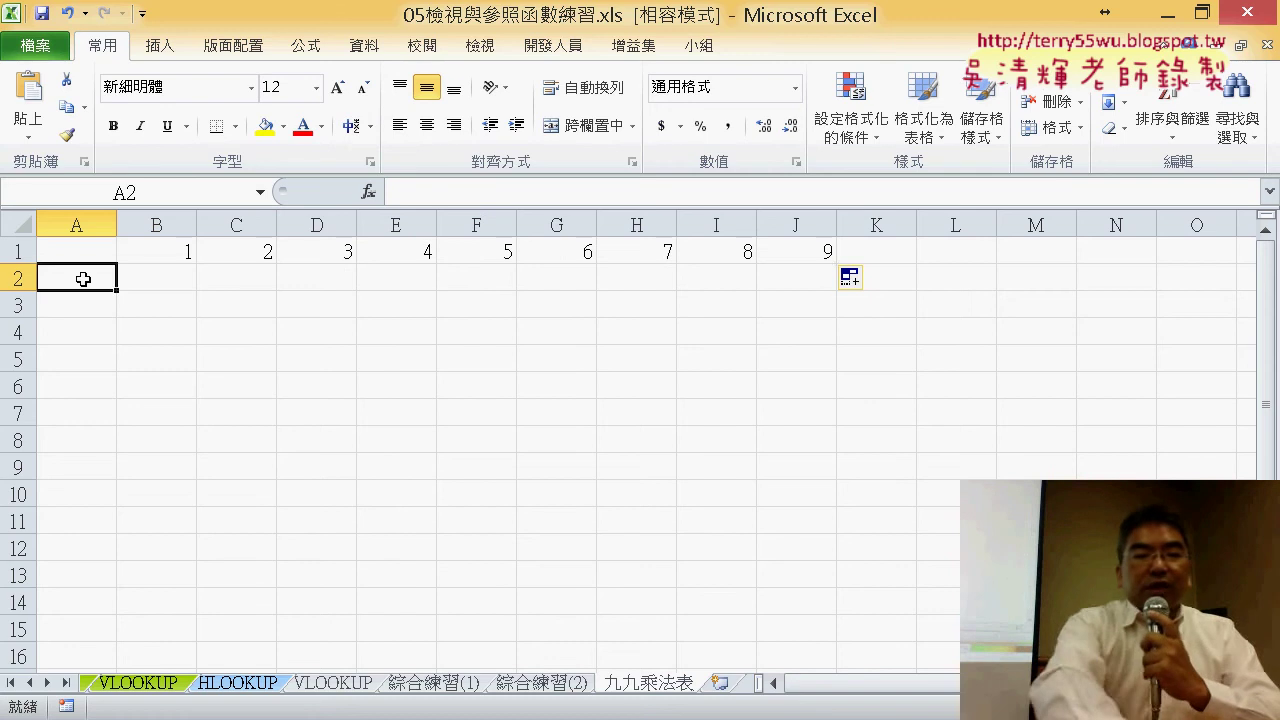
text(1)
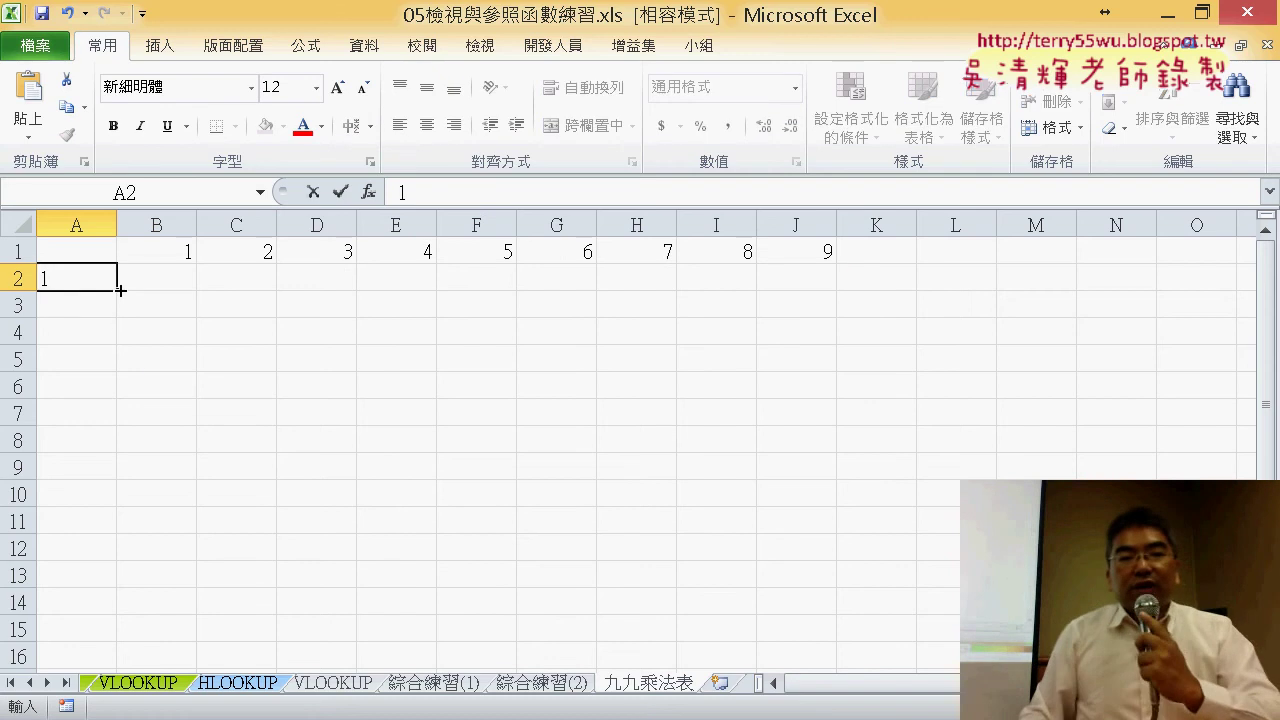
drag(119, 290, 119, 348)
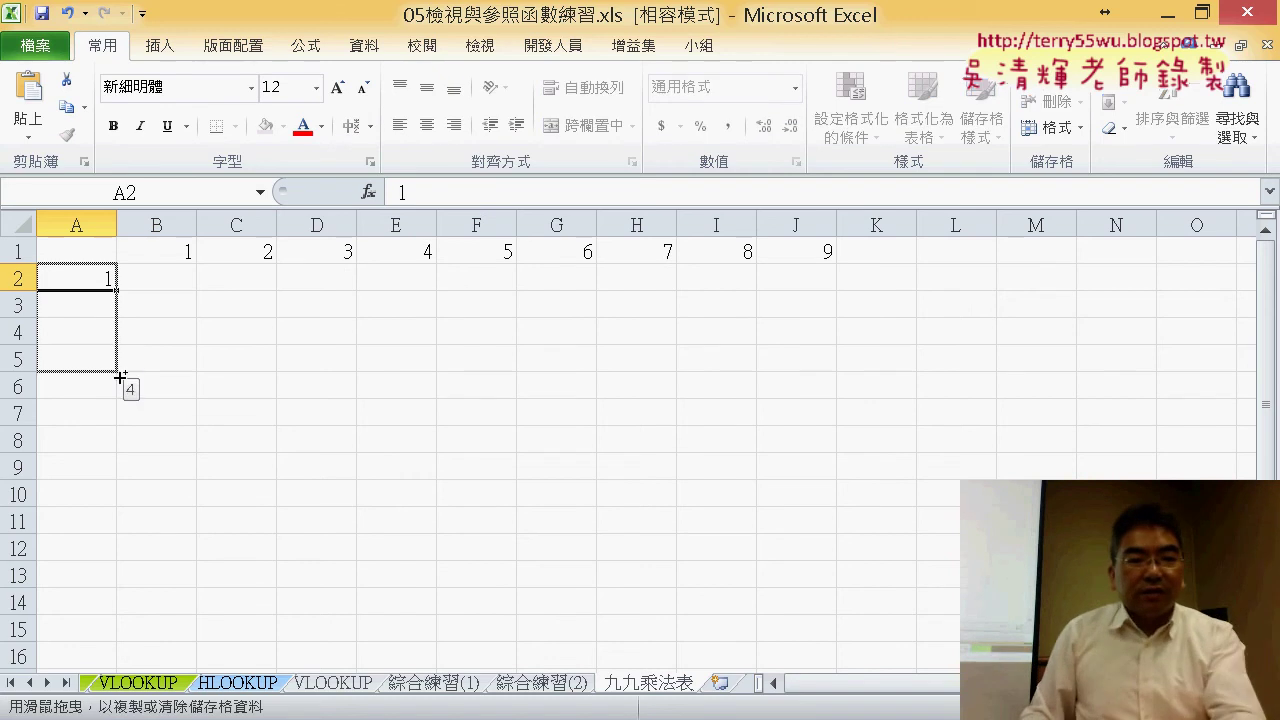
drag(119, 348, 119, 506)
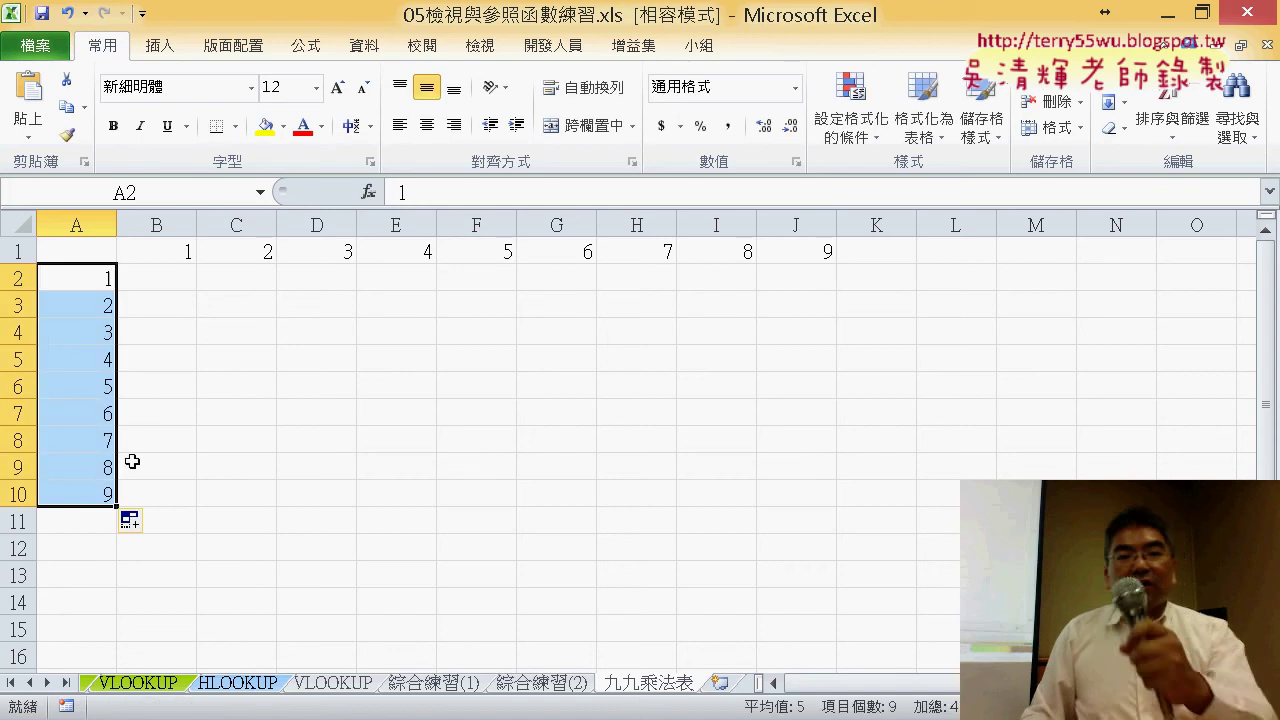
mouse_move(174, 277)
mouse_down()
mouse_move(719, 485)
mouse_move(806, 494)
mouse_up()
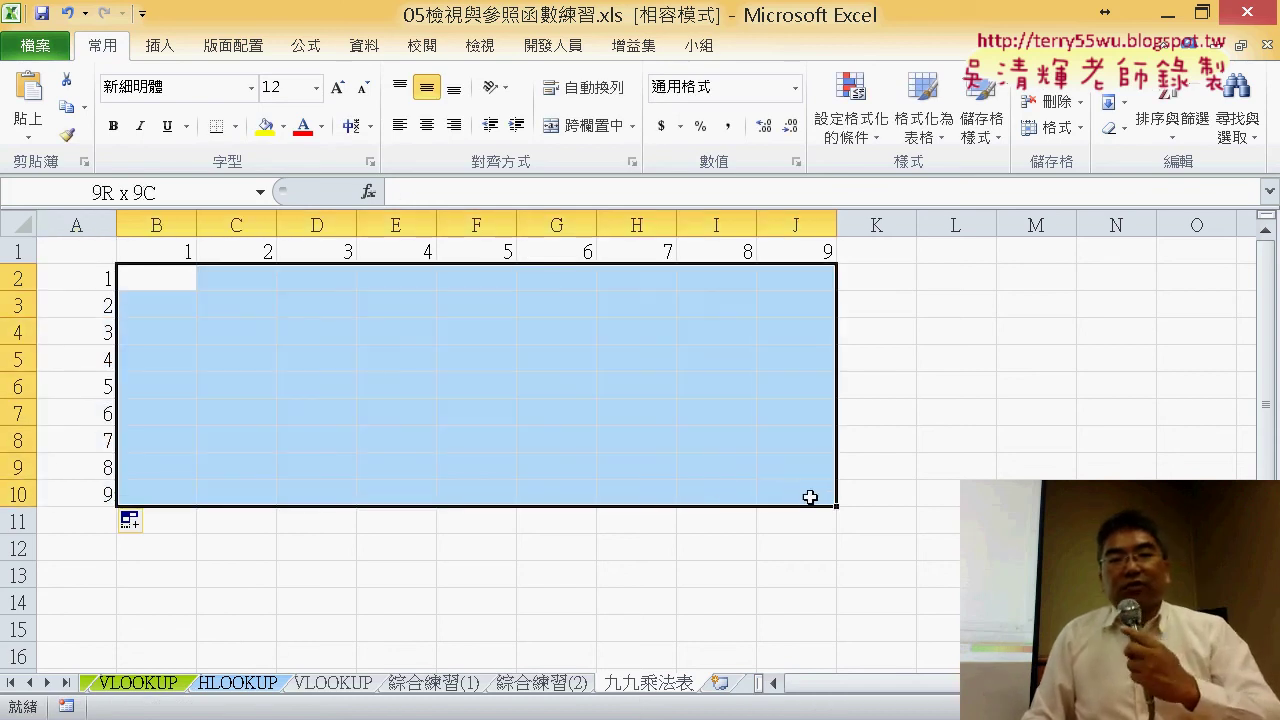
- Apply All Borders to the B2:J10 table body
click(235, 126)
click(270, 321)
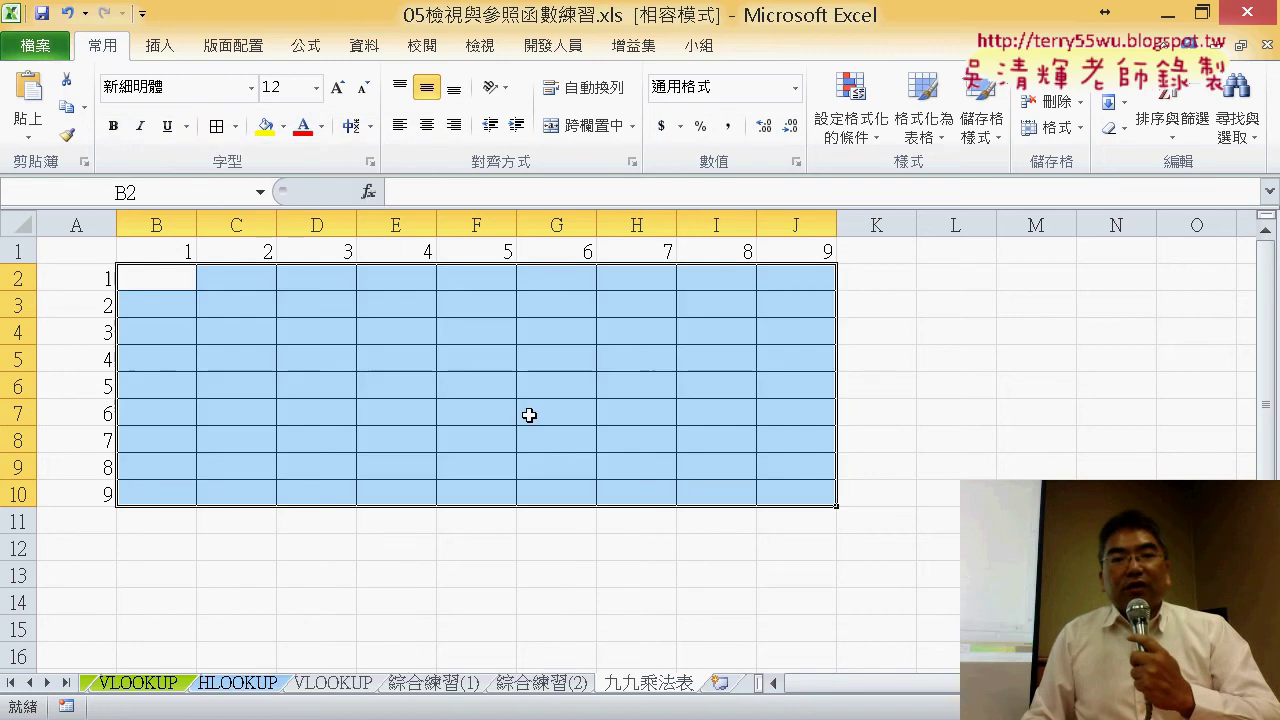
click(960, 449)
drag(158, 289, 800, 487)
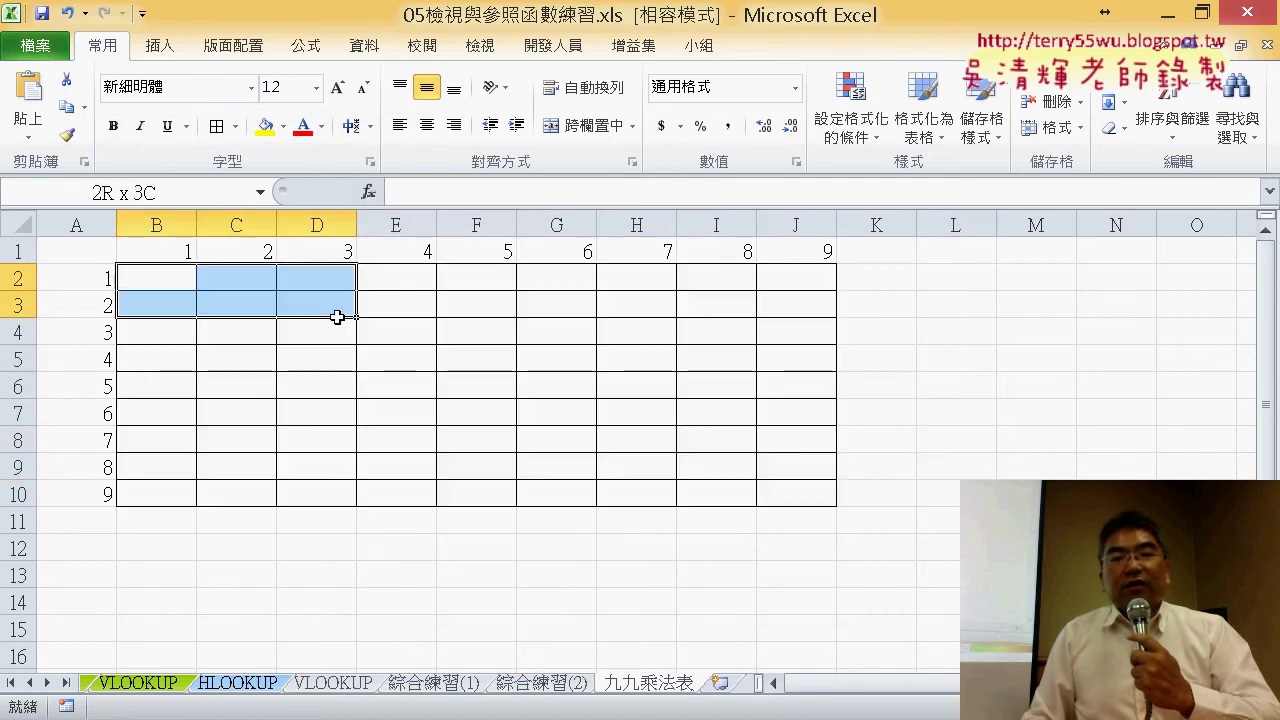
- Point out header cells B1, A2 and A3 against body cells B2 and B3, then reselect B2:J10
click(158, 253)
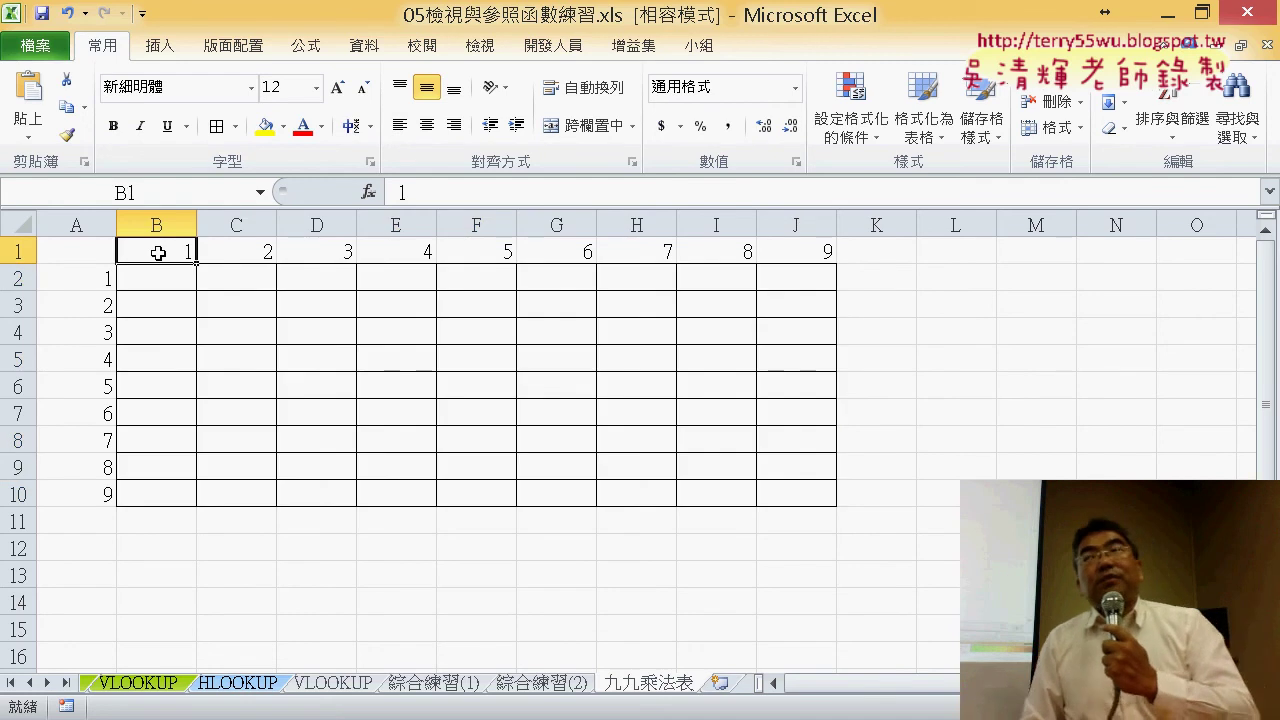
click(90, 276)
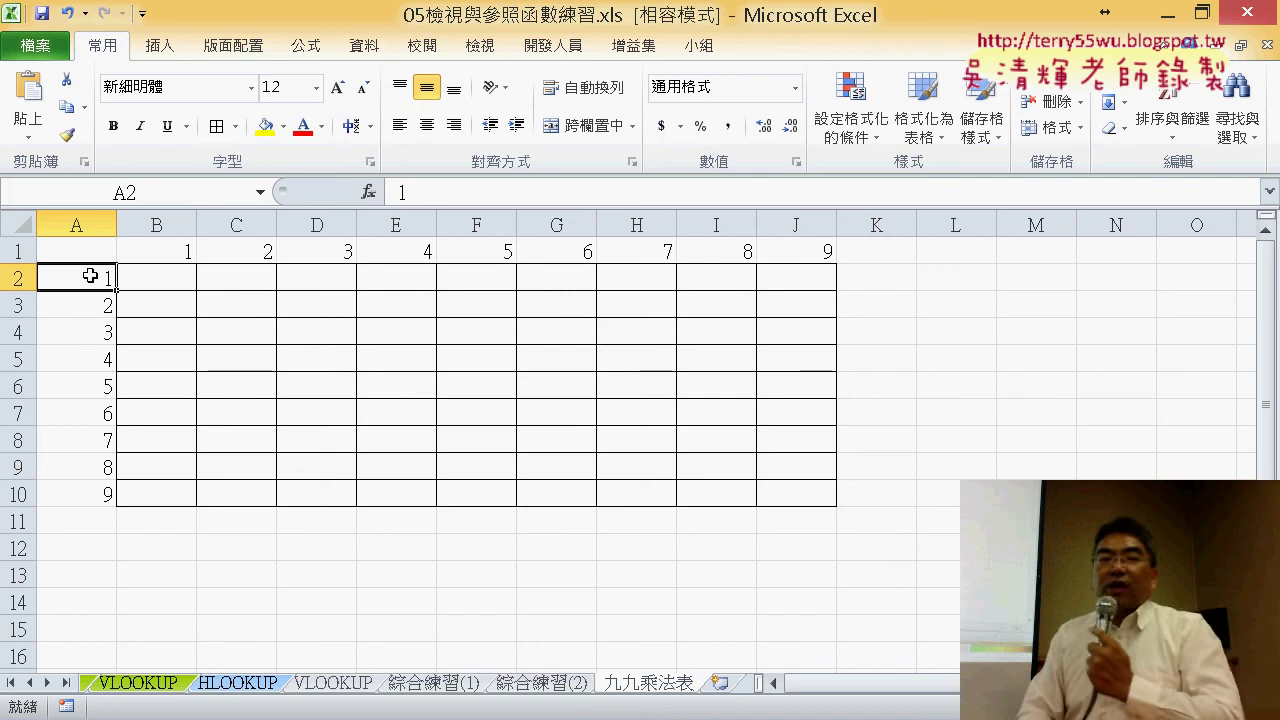
click(173, 257)
click(100, 288)
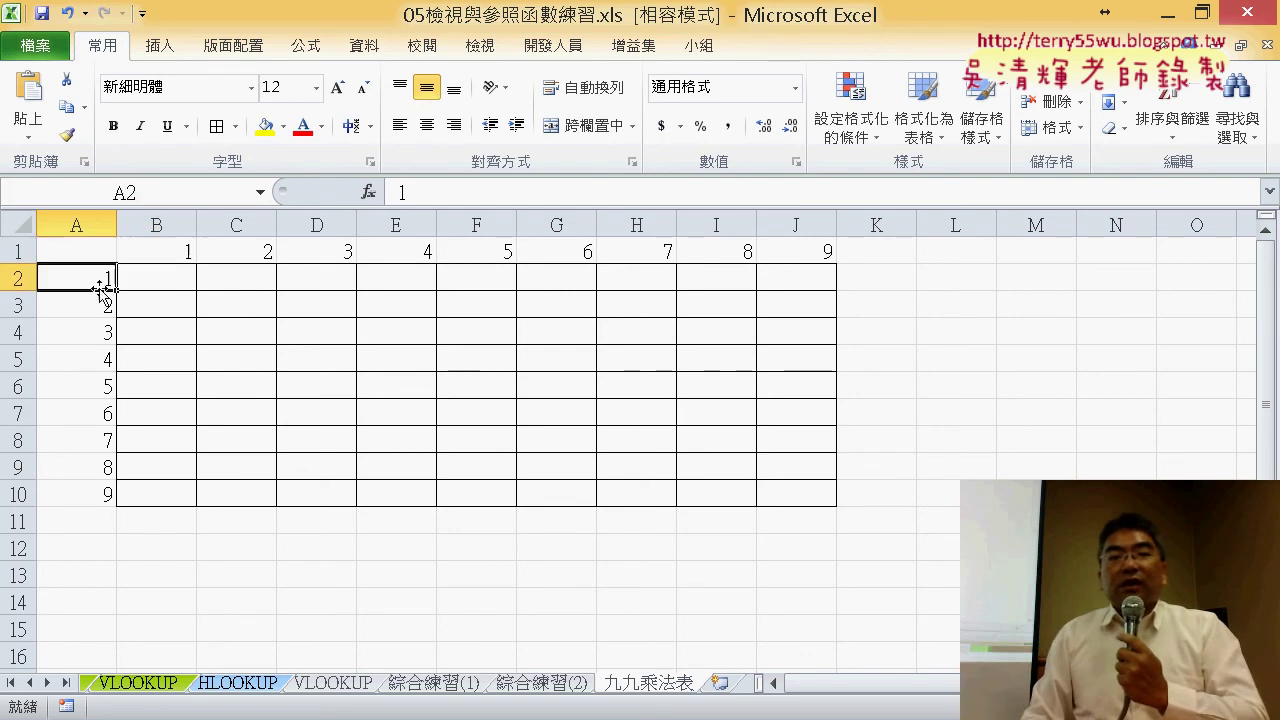
click(175, 275)
click(174, 253)
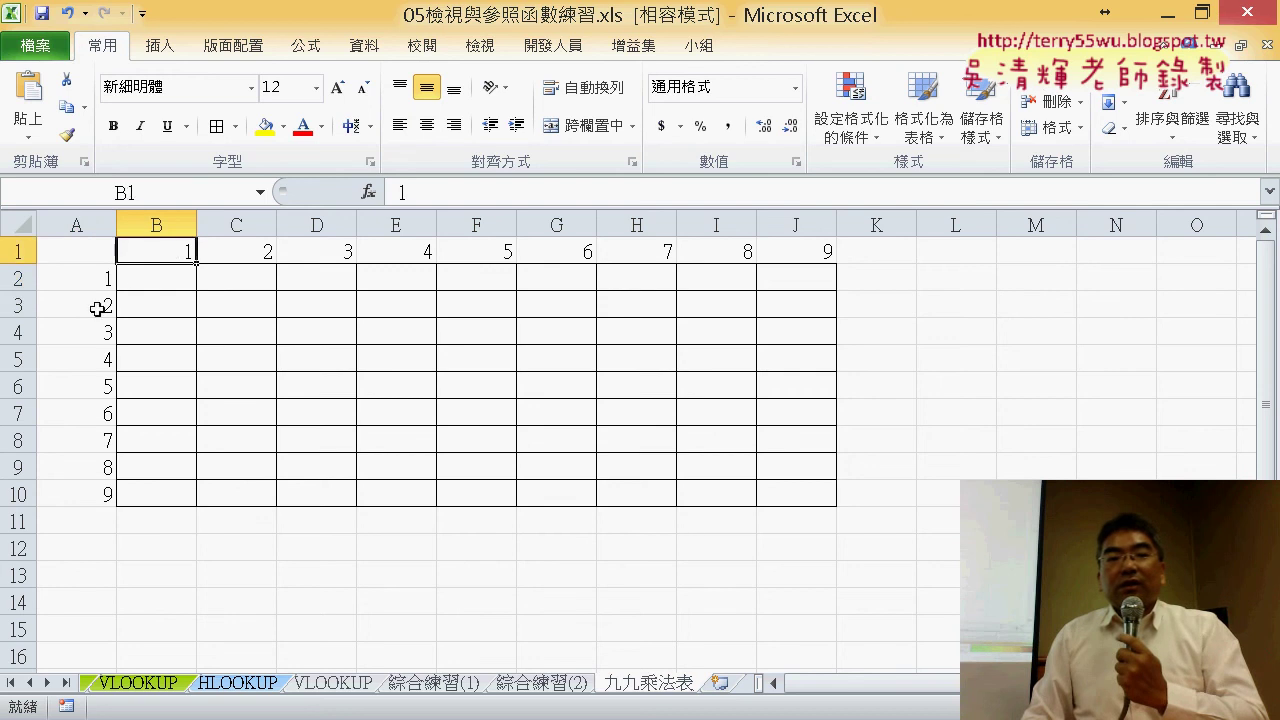
click(97, 310)
click(171, 311)
drag(180, 277, 788, 485)
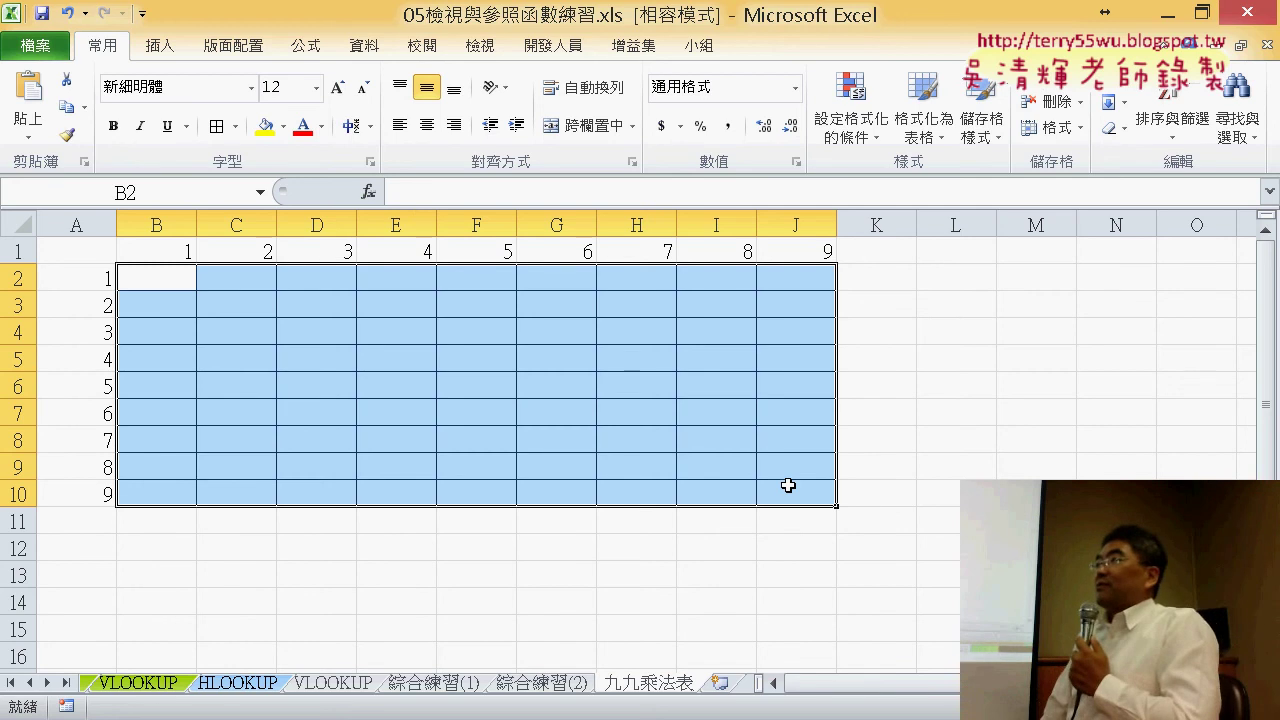
- Begin B2's formula as =B1&, removing a mistakenly added range
click(190, 284)
click(423, 192)
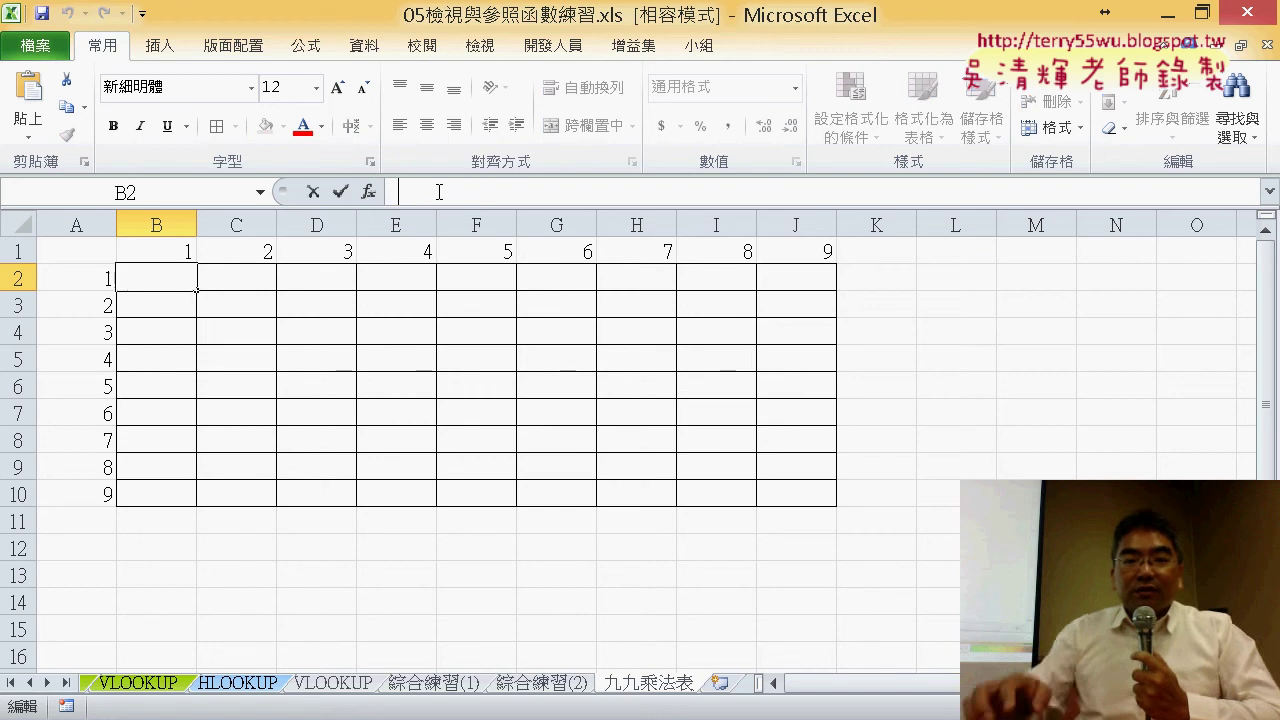
text(=)
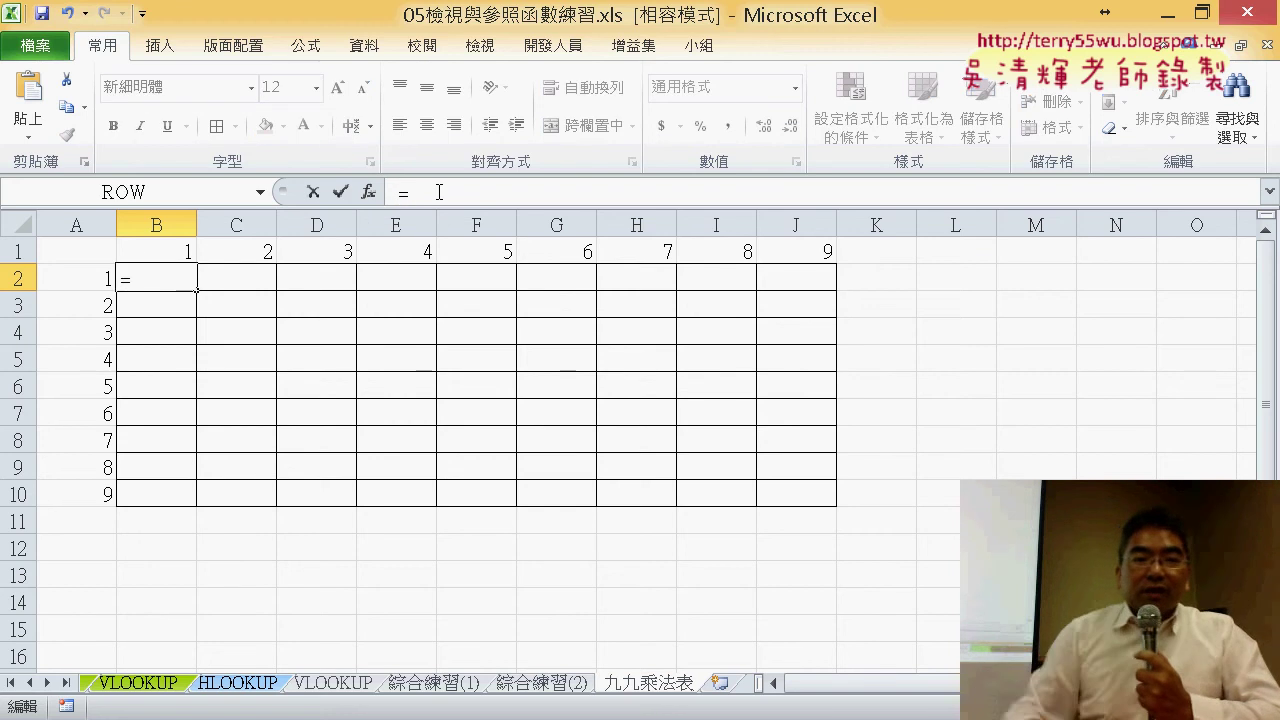
click(160, 251)
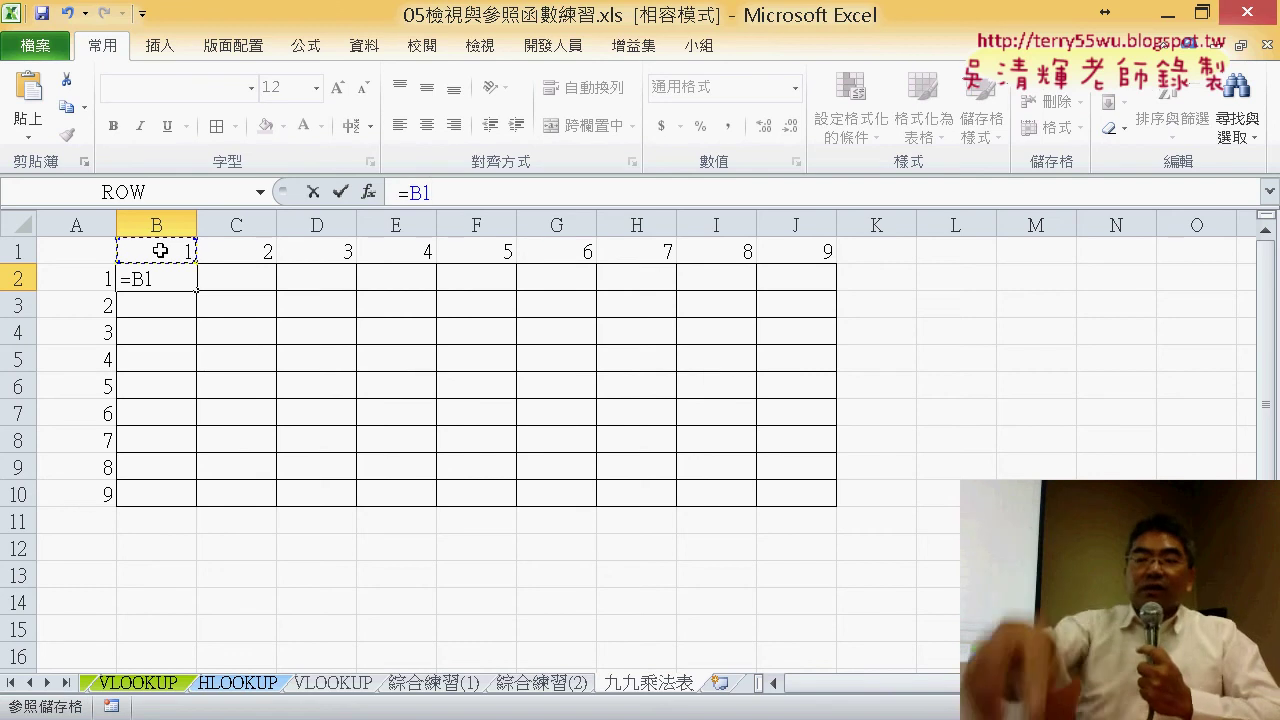
scroll(160, 251, down, 5)
shift+click(160, 251)
text(&)
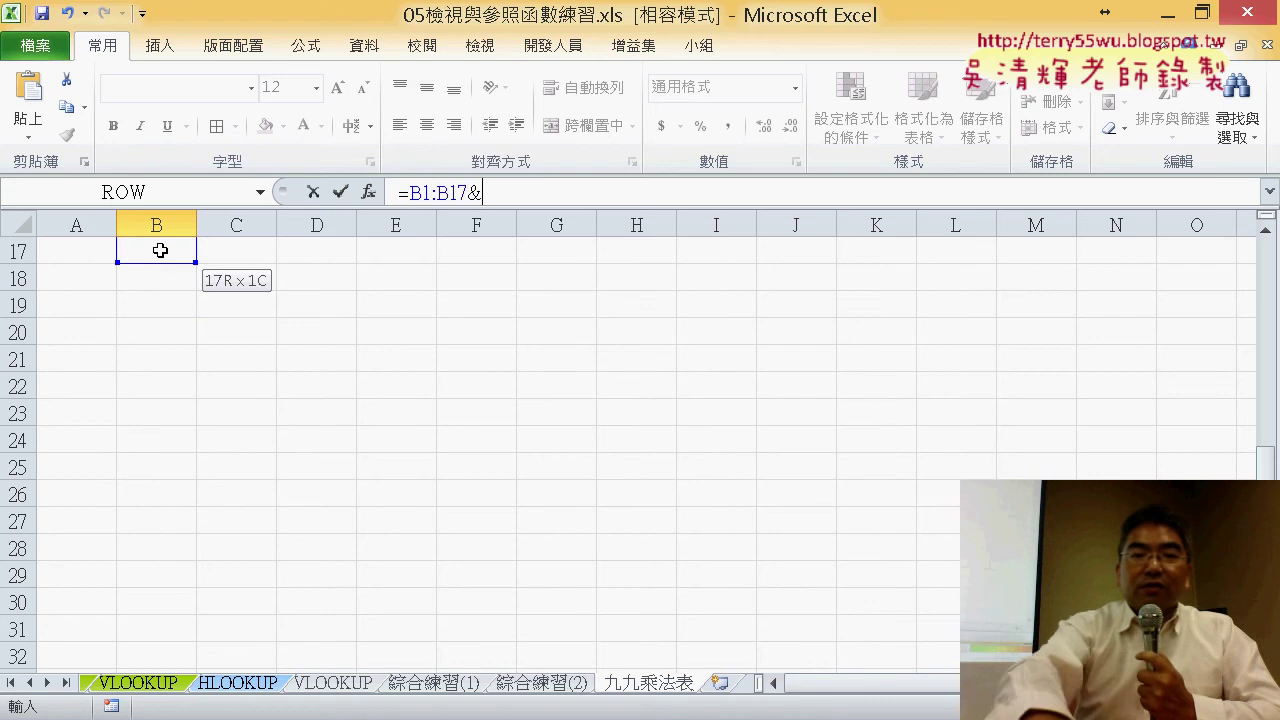
key(BackSpace)
key(BackSpace)
key(BackSpace)
key(BackSpace)
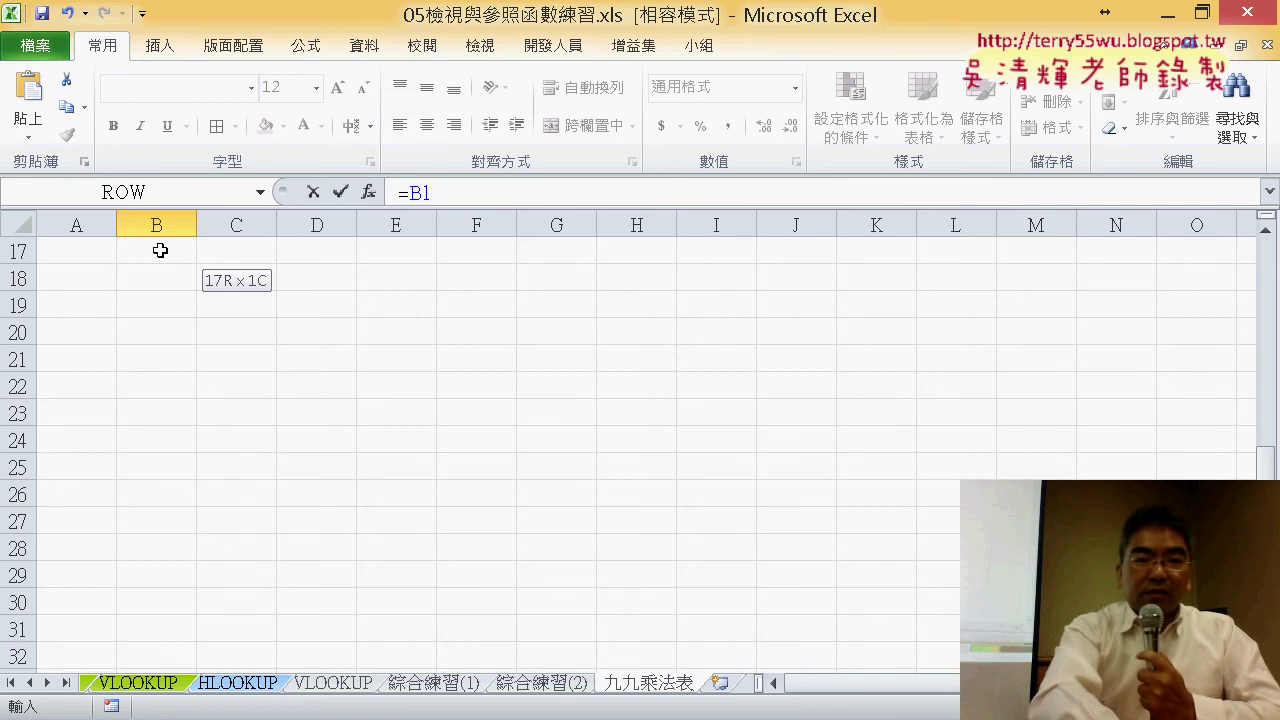
- Extend the formula with "X", the A2 reference and &"="&
scroll(160, 250, up, 6)
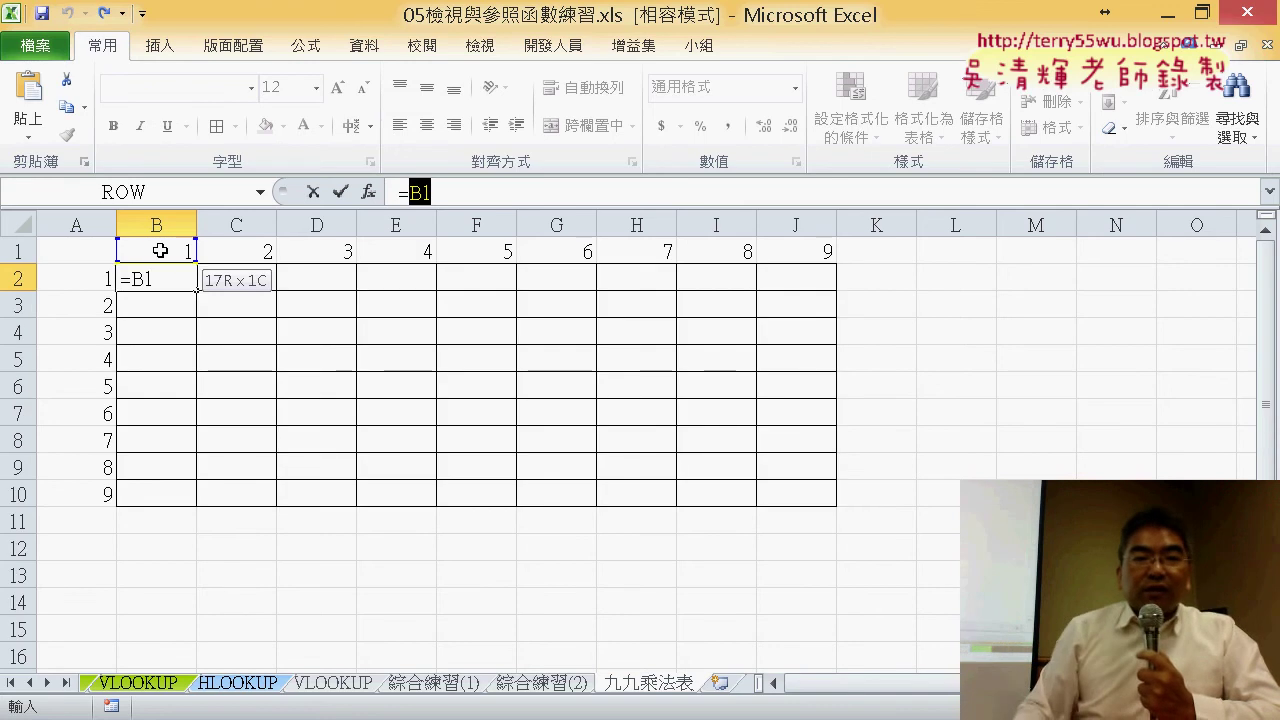
click(469, 190)
text(&"X)
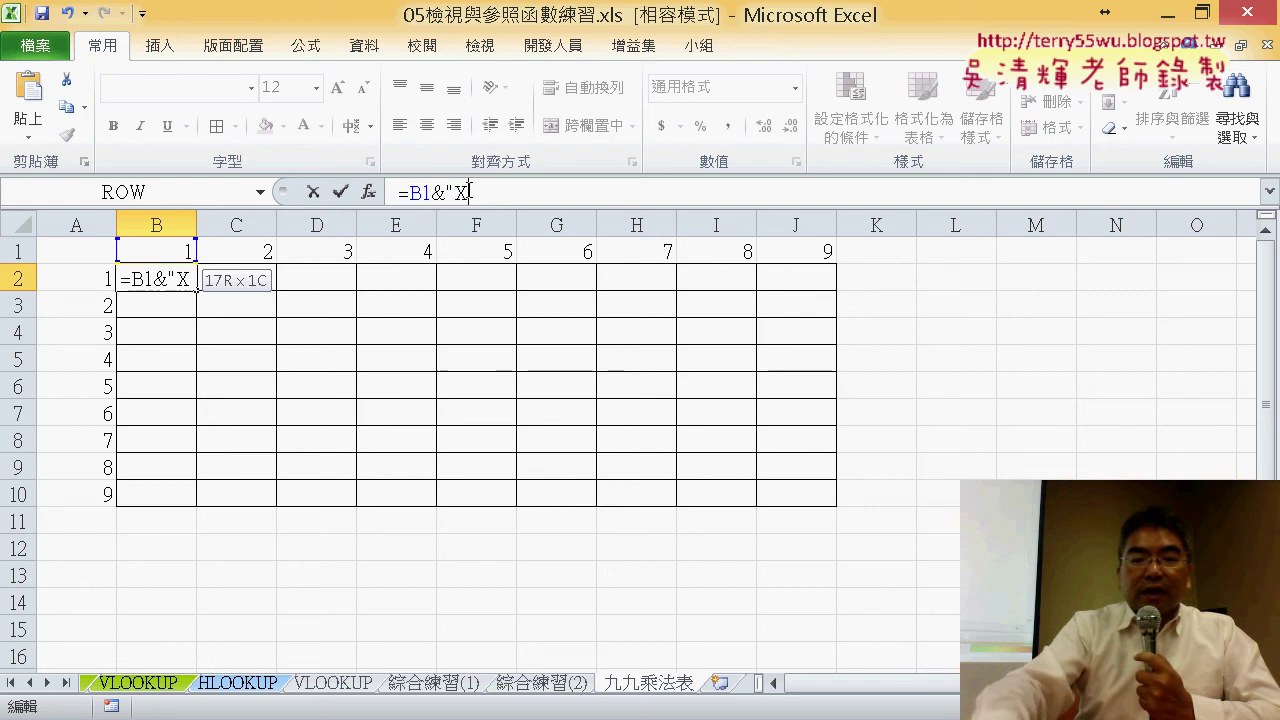
text("&)
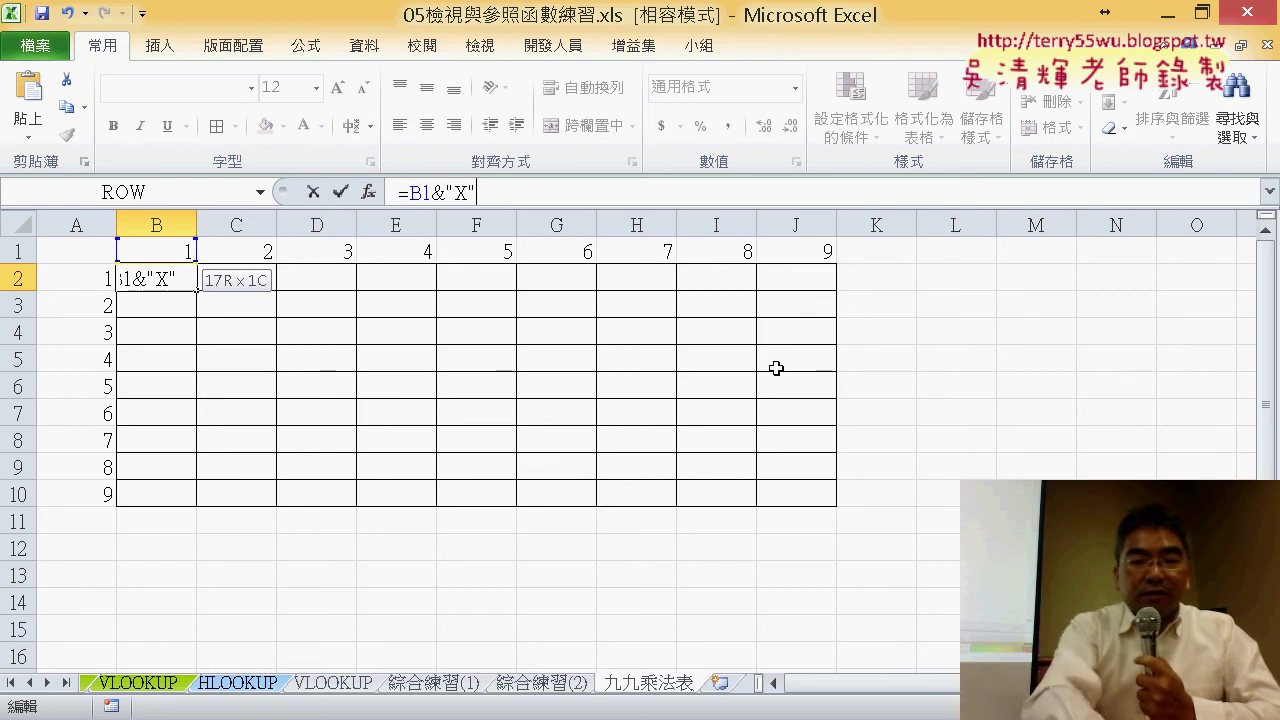
click(79, 280)
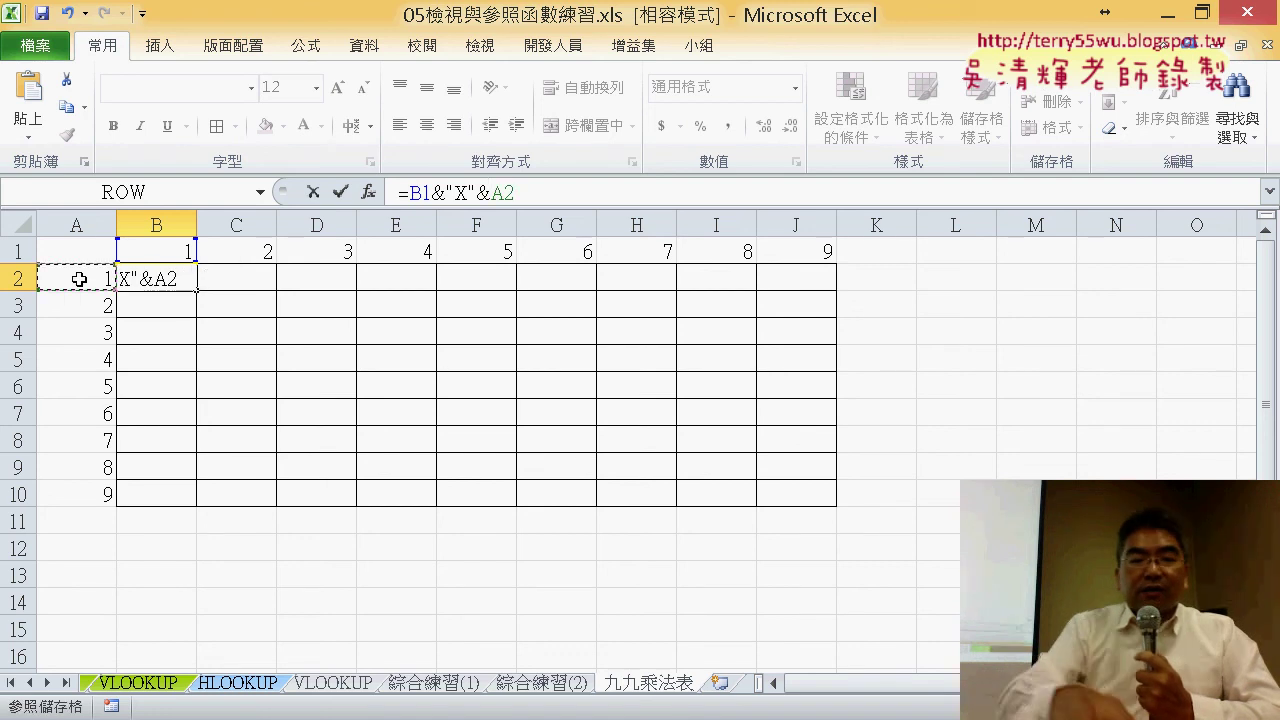
text(&)
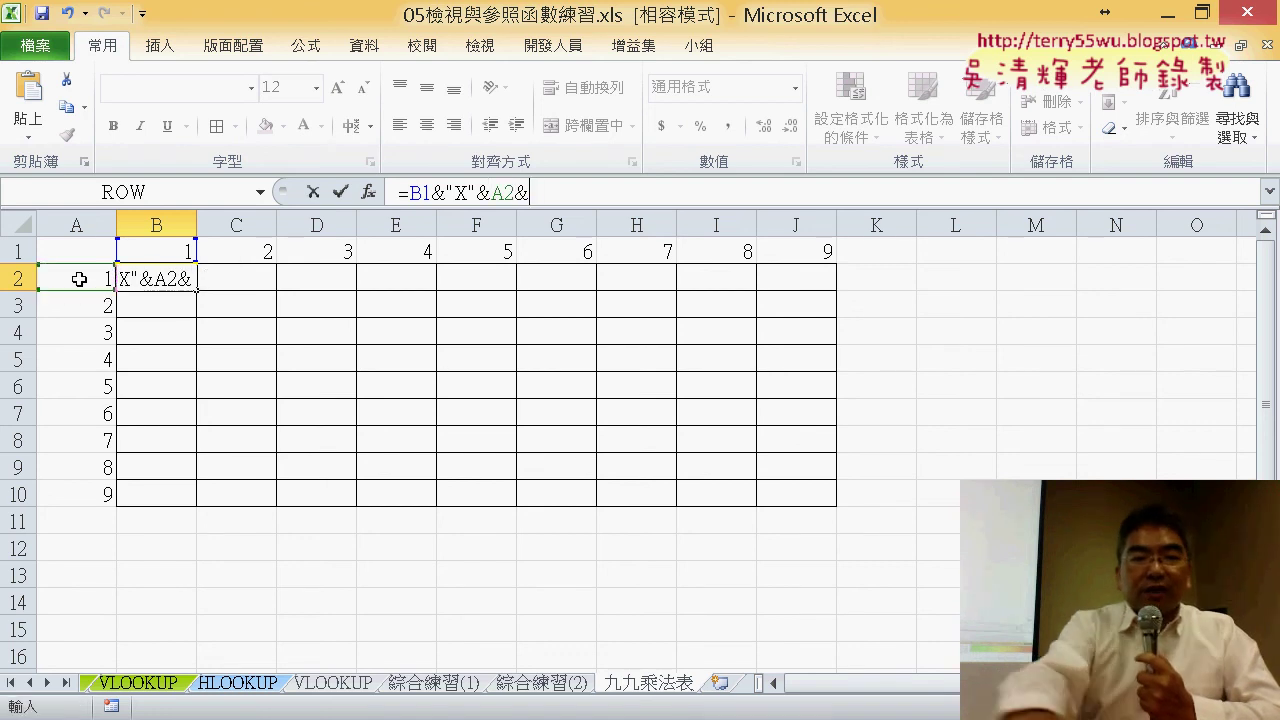
text(")
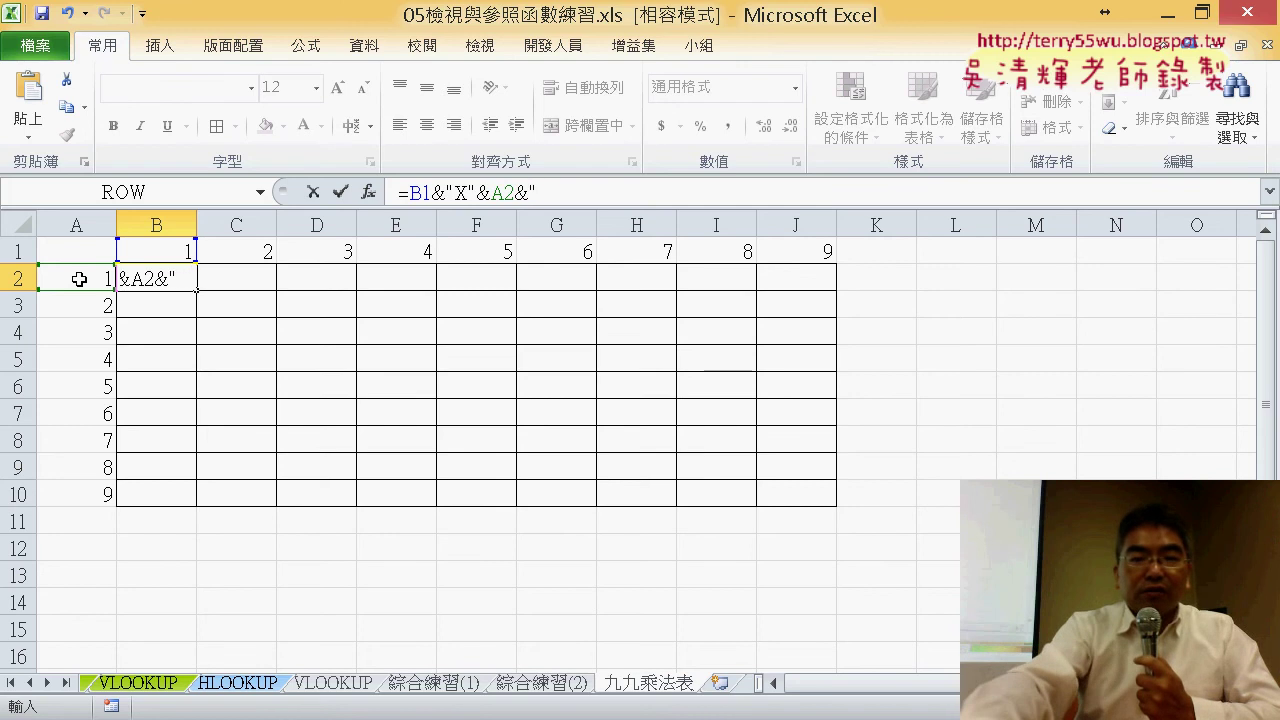
text(=")
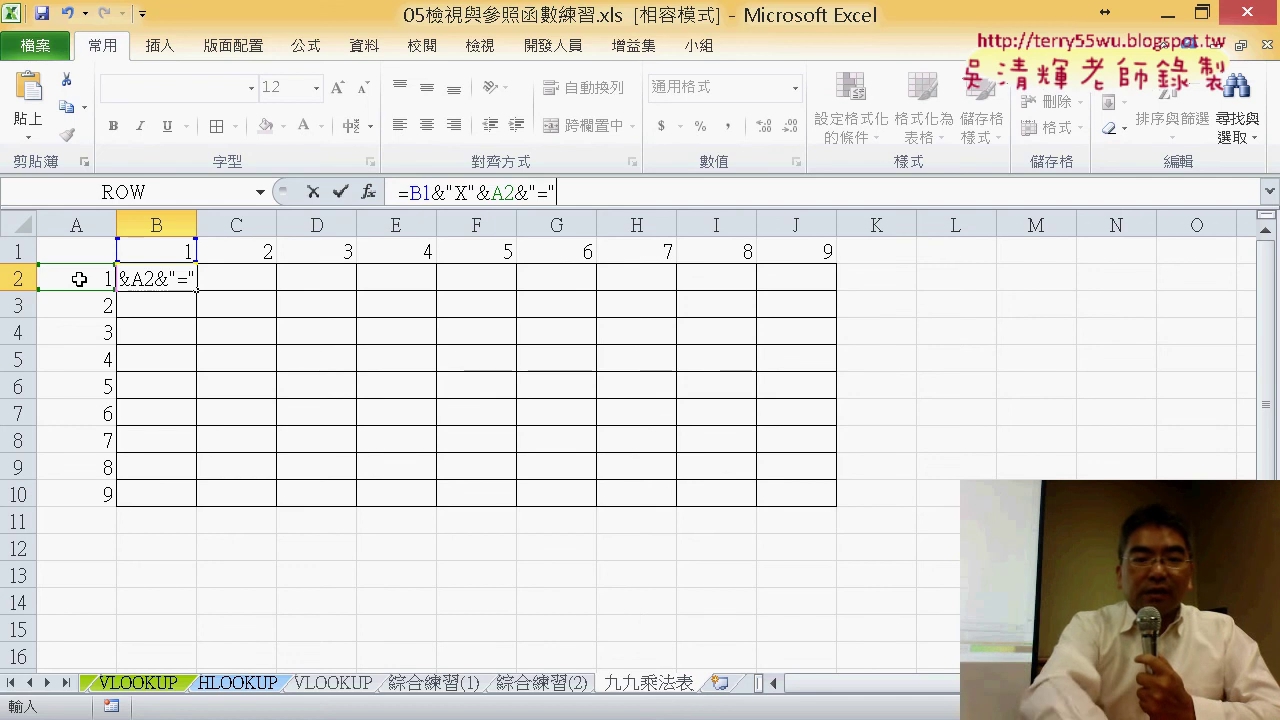
text(&)
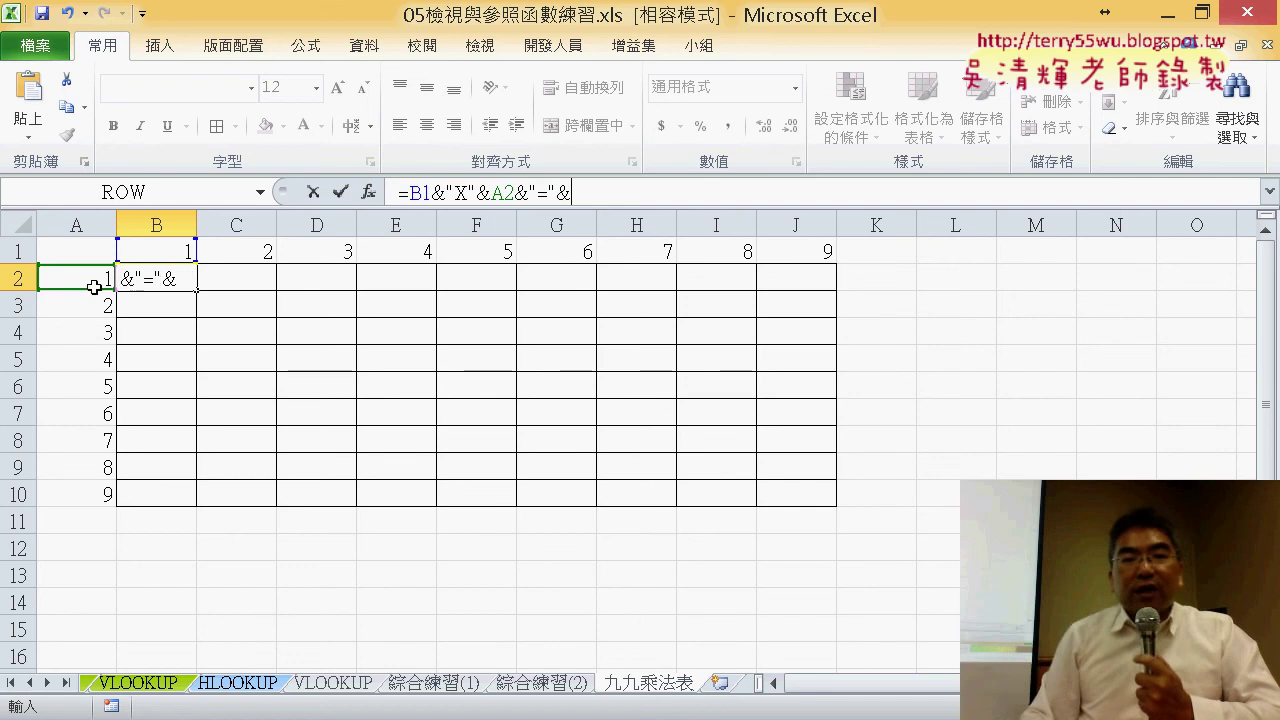
- Complete B2 as =B1&"X"&A2&"="&B1*A2 and centre its 1X1=1 result
drag(410, 192, 516, 193)
key(ctrl+c)
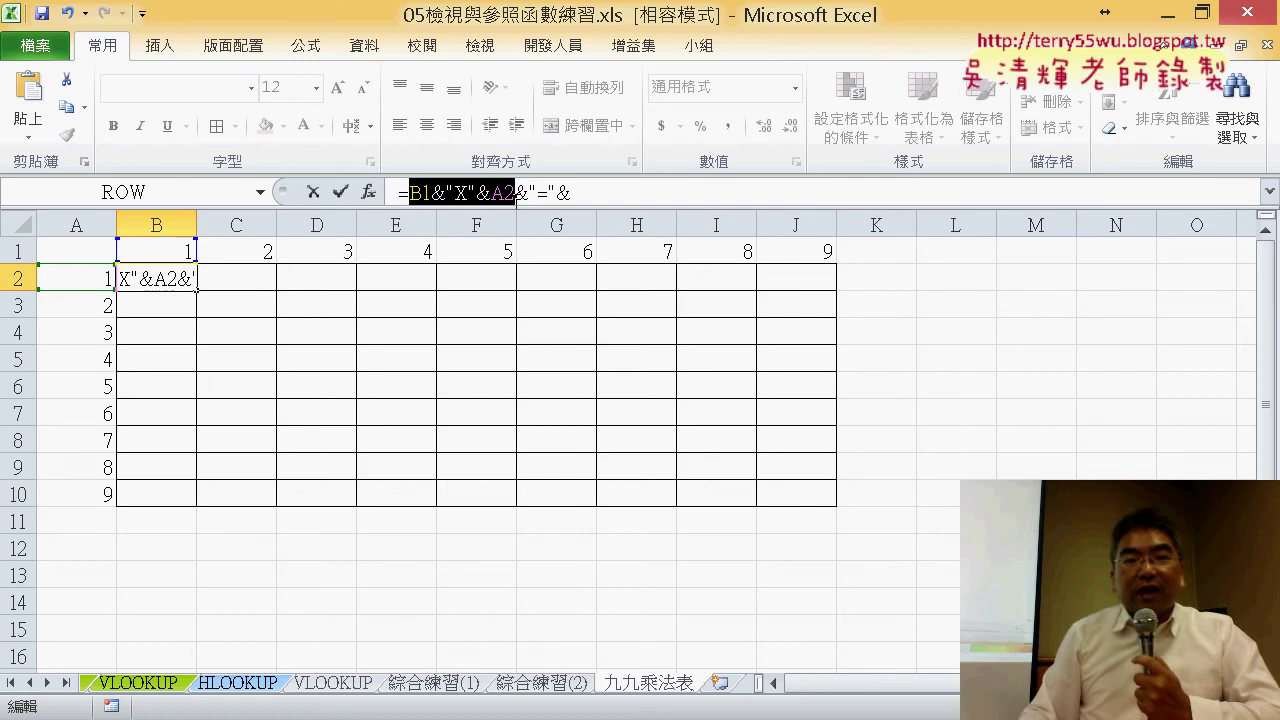
click(594, 194)
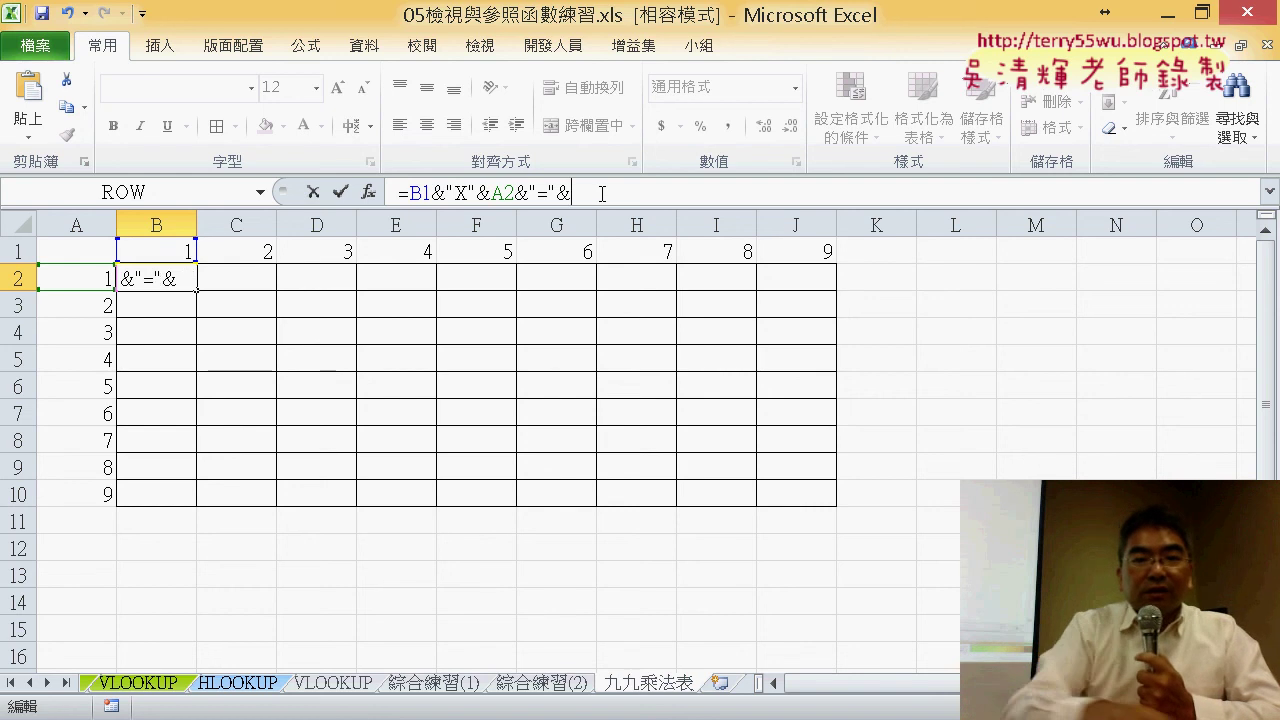
drag(414, 197, 512, 200)
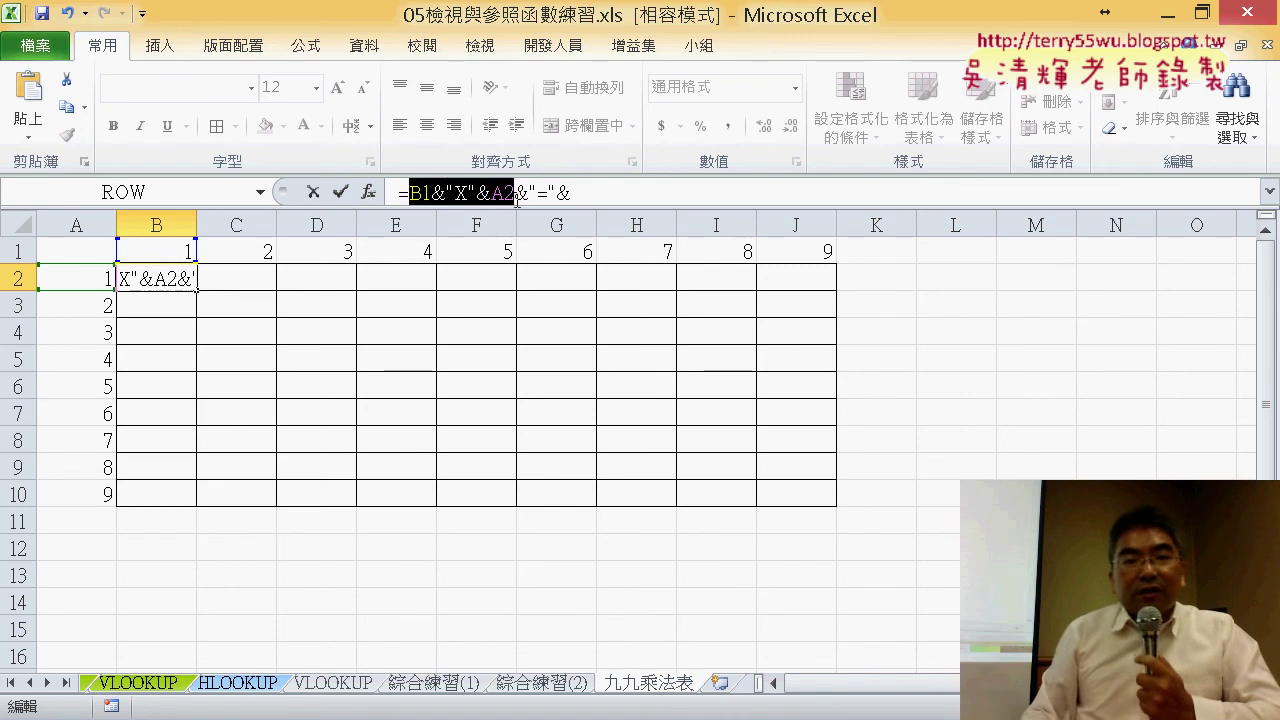
click(606, 193)
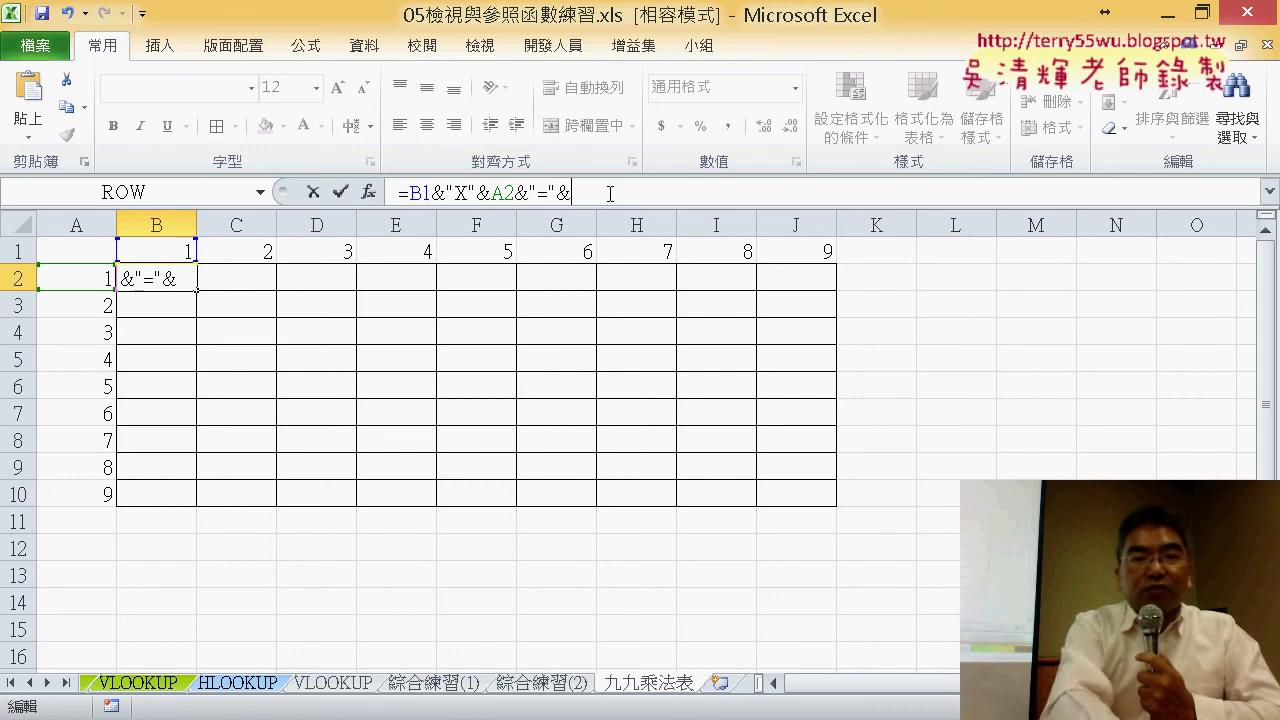
key(ctrl+v)
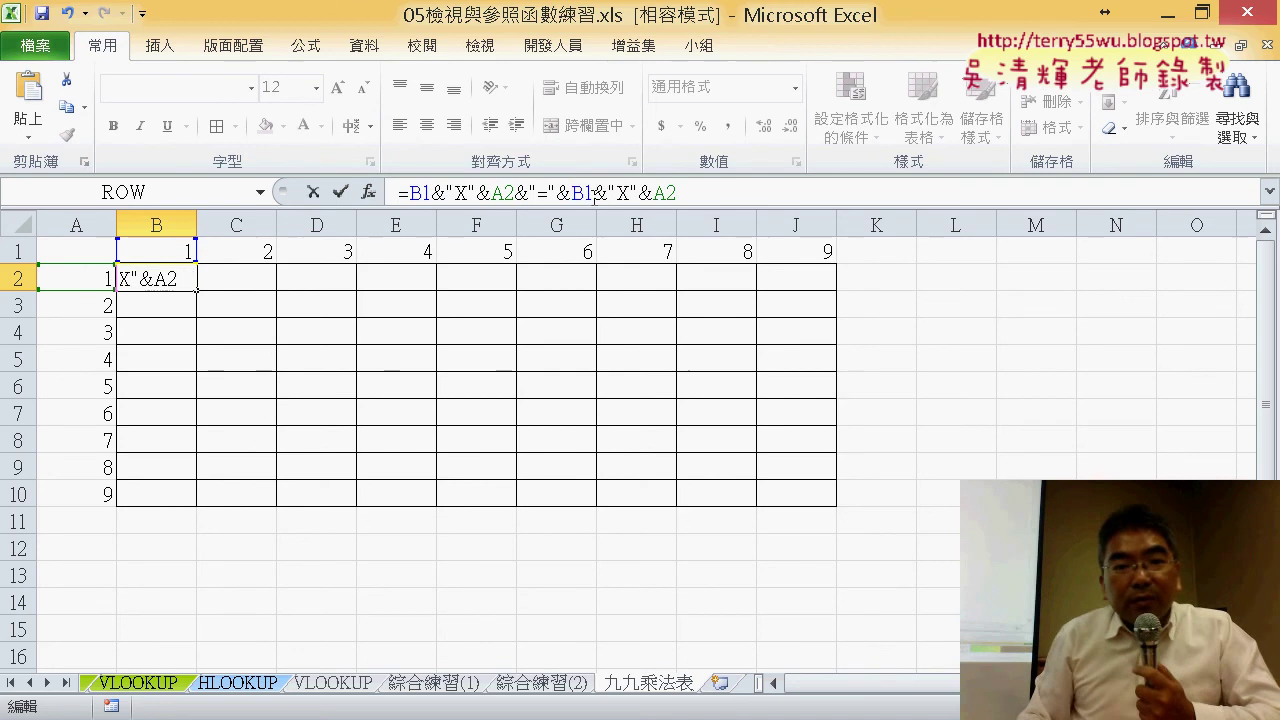
drag(595, 193, 638, 193)
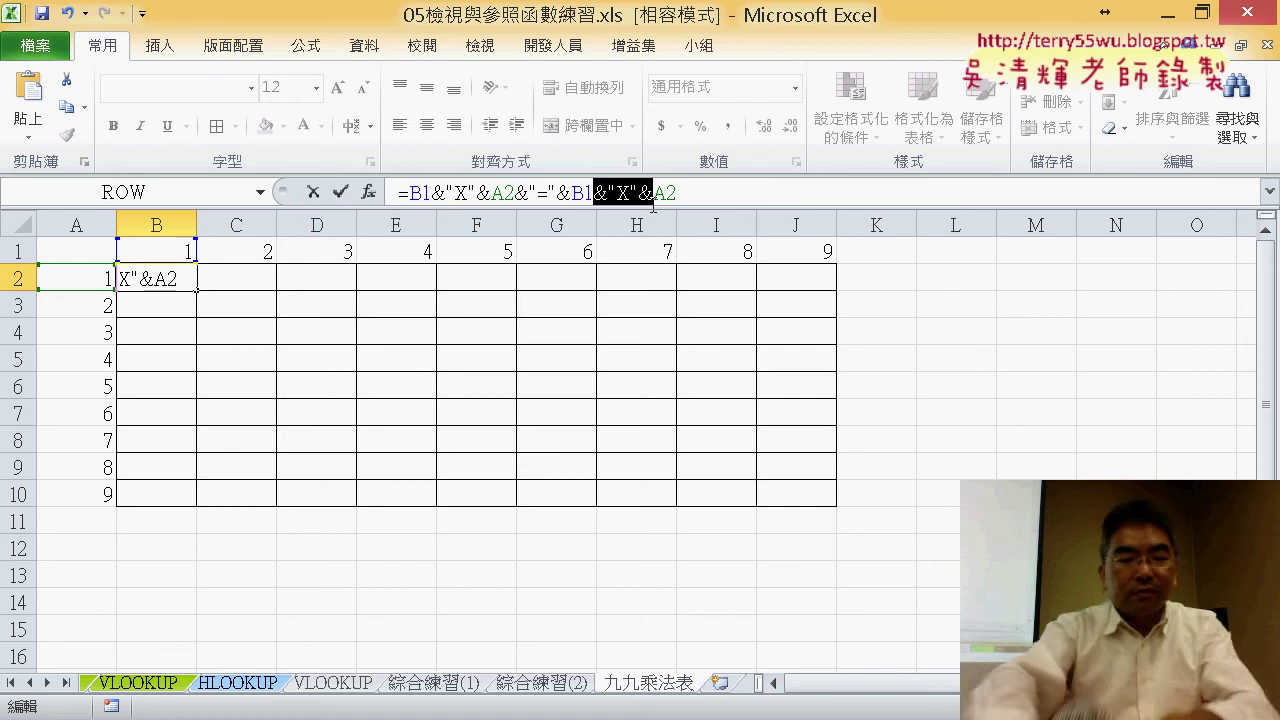
text(*)
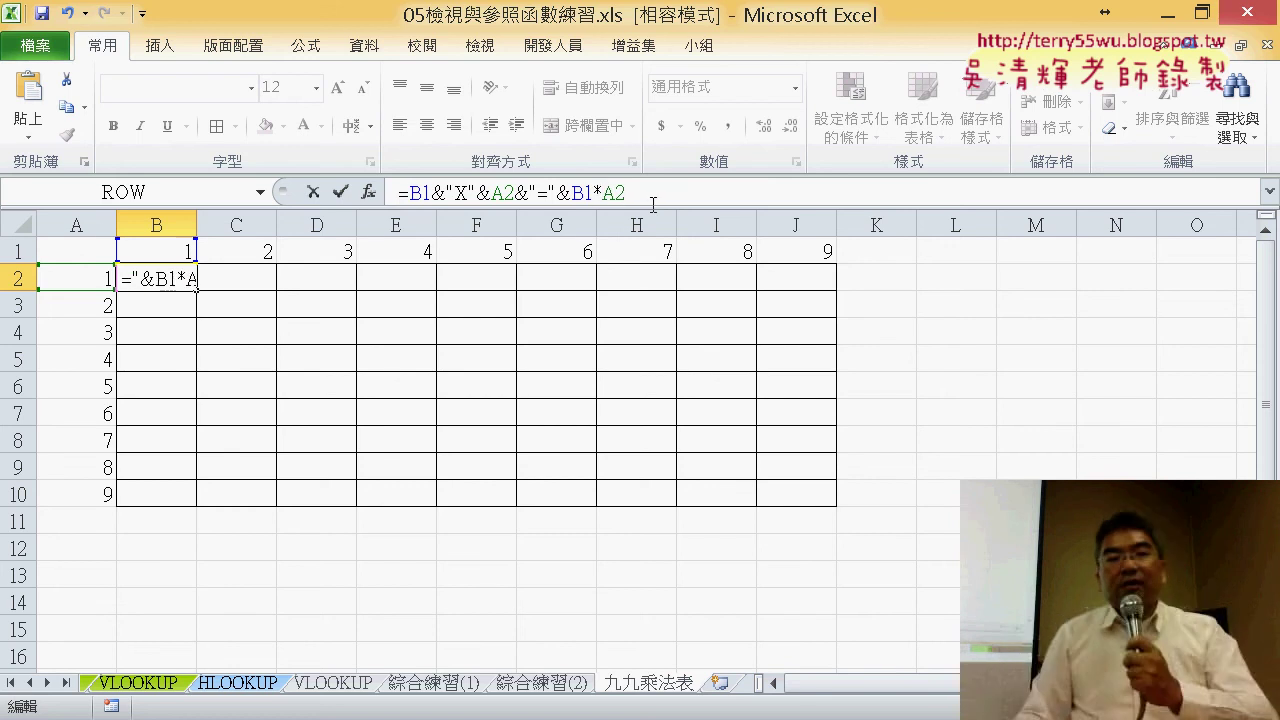
click(339, 193)
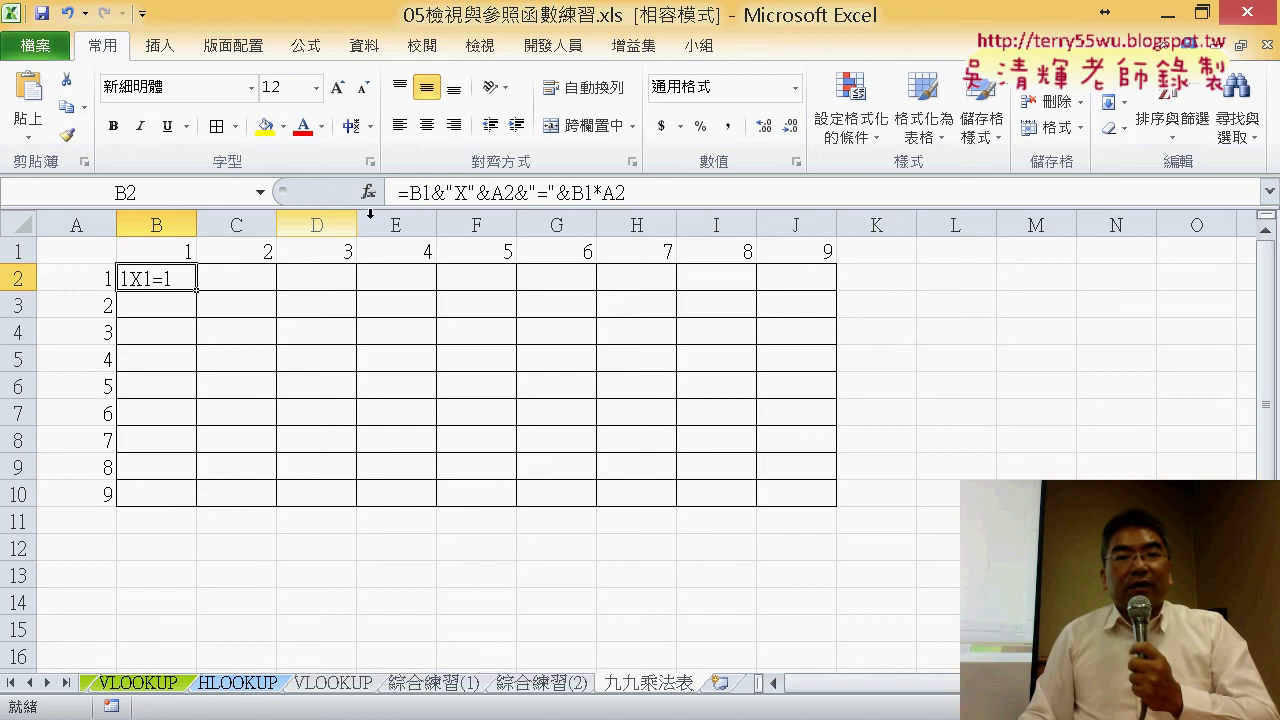
click(441, 128)
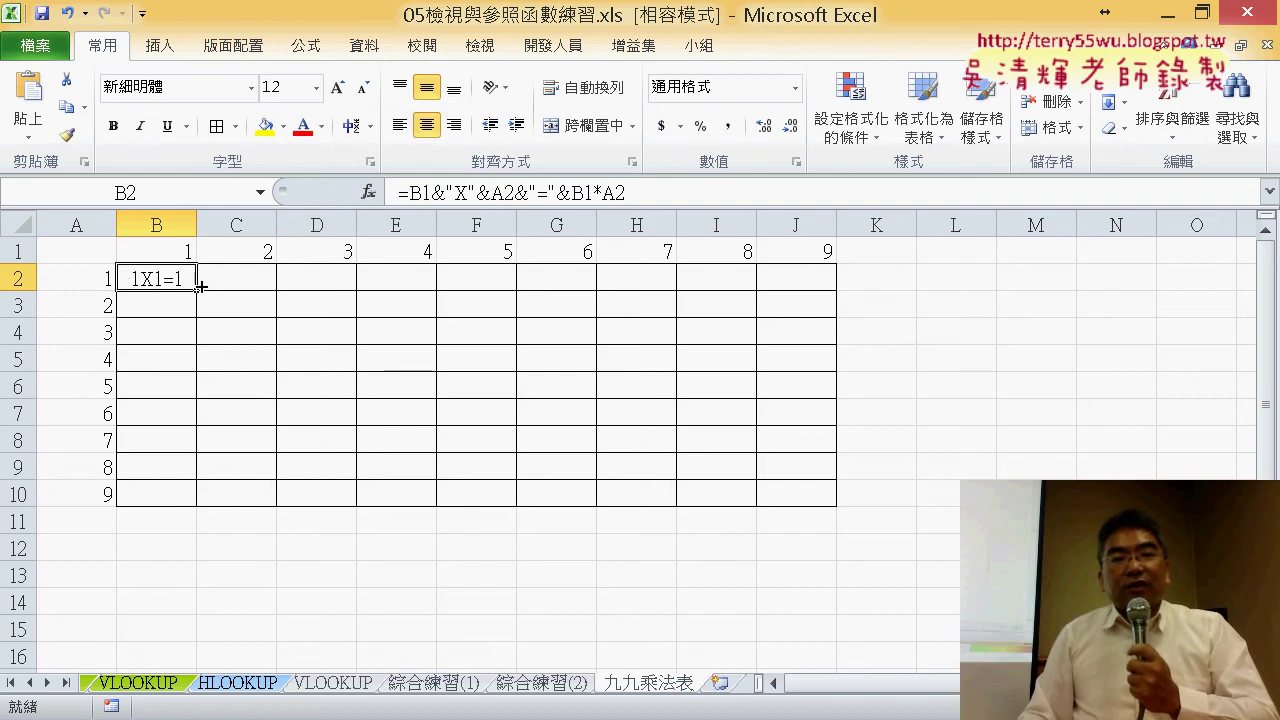
- Undo a fill down to B10, copy B2's formula only into B3, then check B1
drag(200, 286, 206, 506)
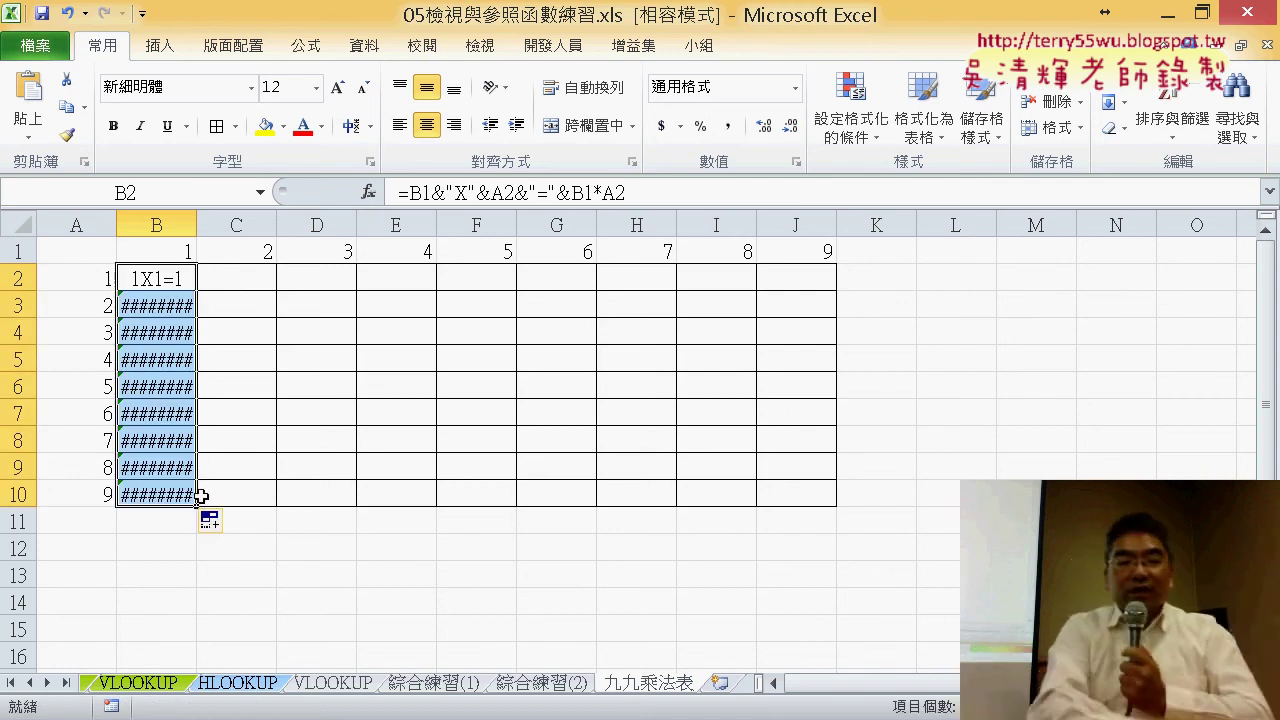
key(ctrl+z)
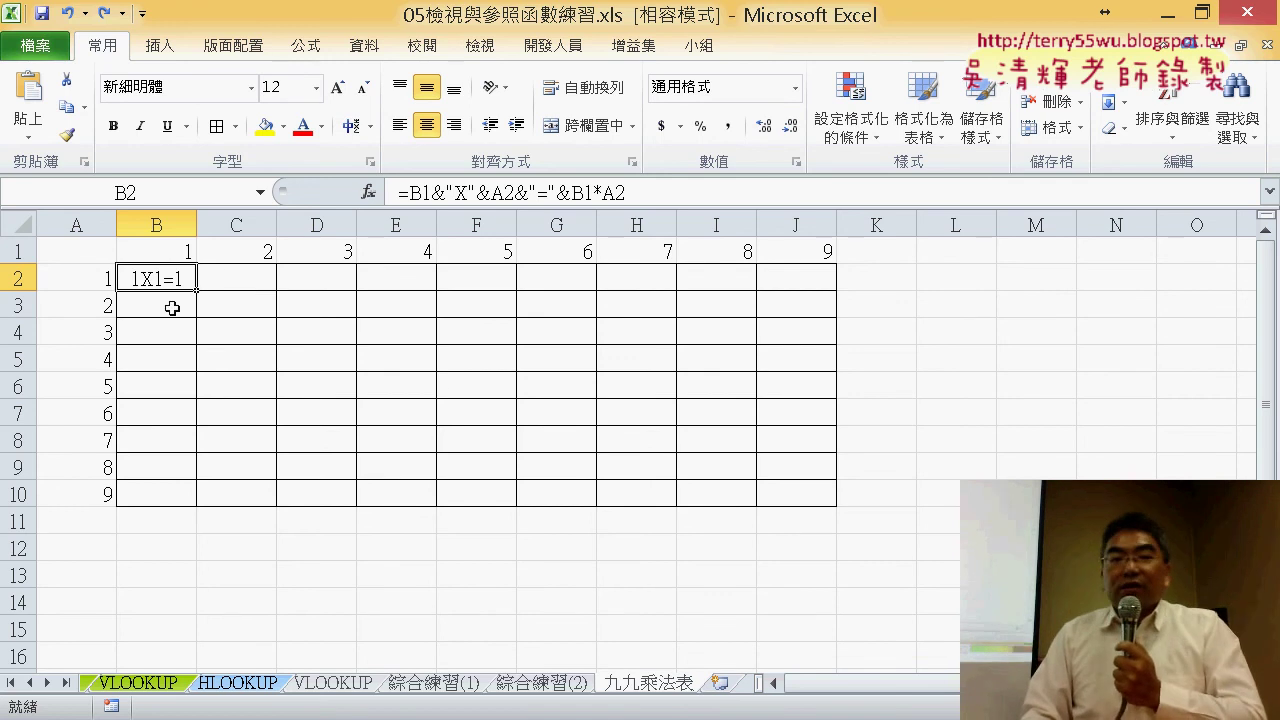
drag(198, 288, 194, 318)
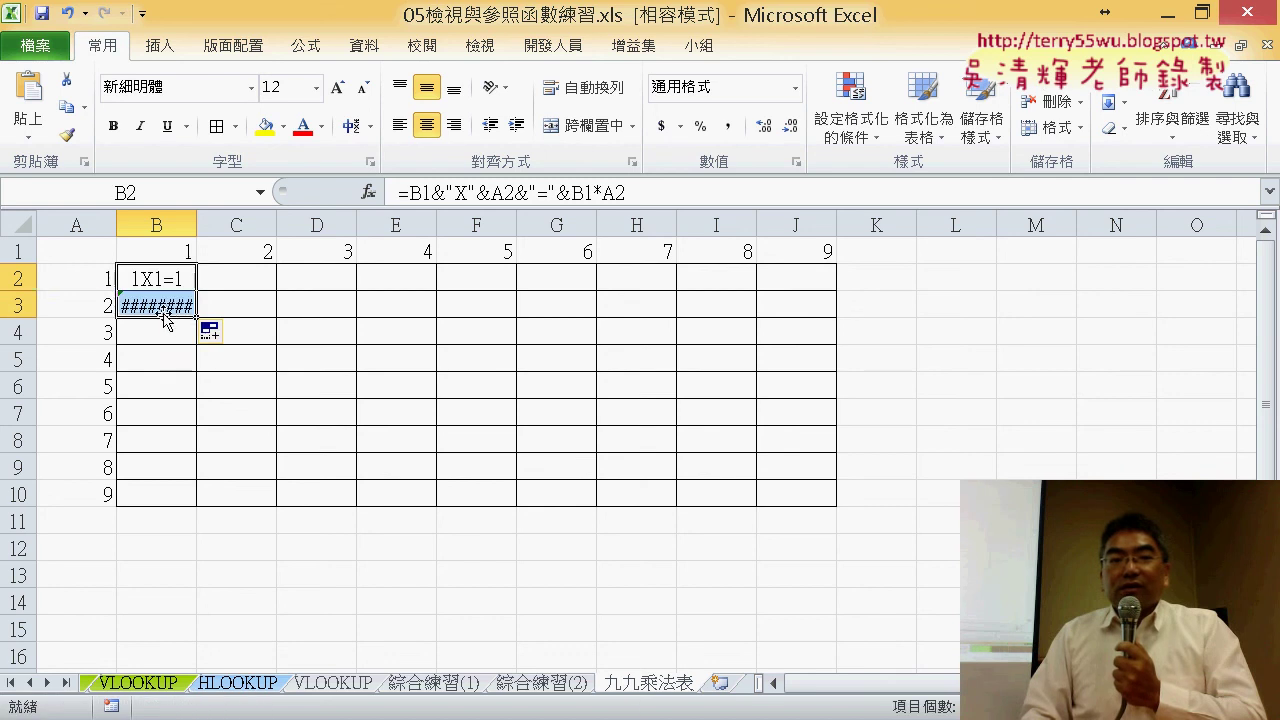
click(168, 252)
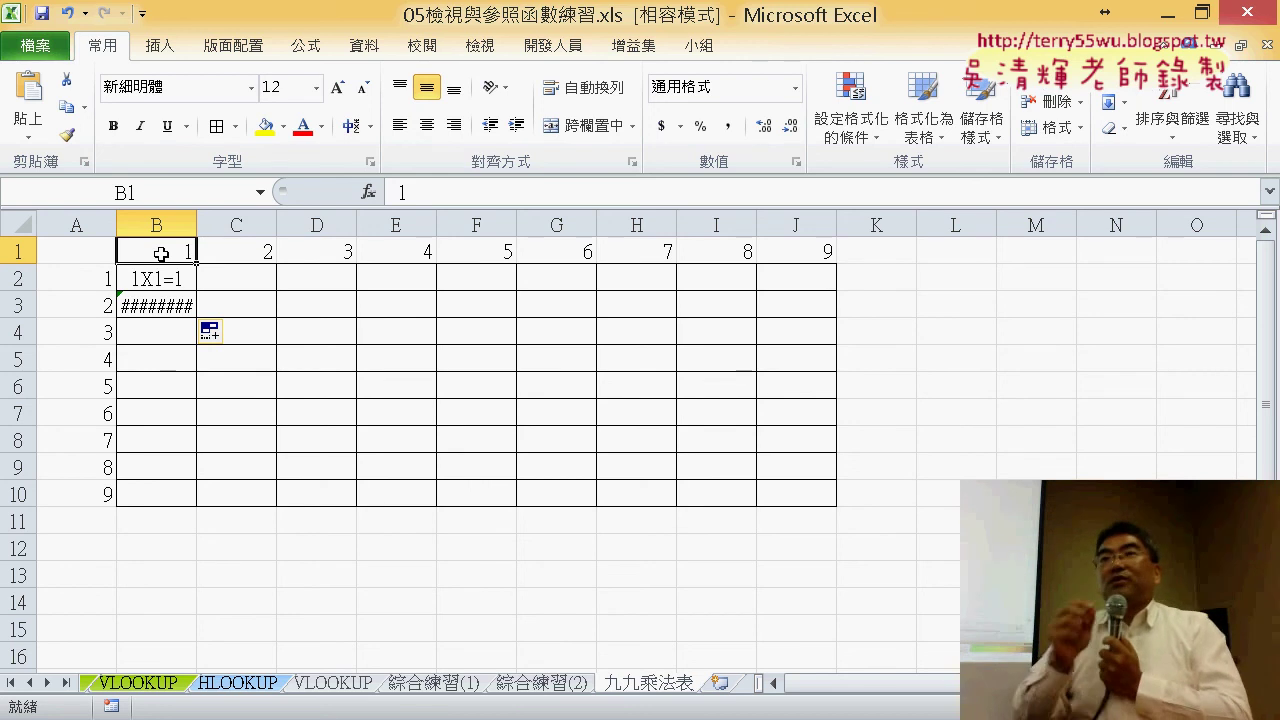
- Change both B1 references in B2's formula to B$1 and commit it
click(165, 273)
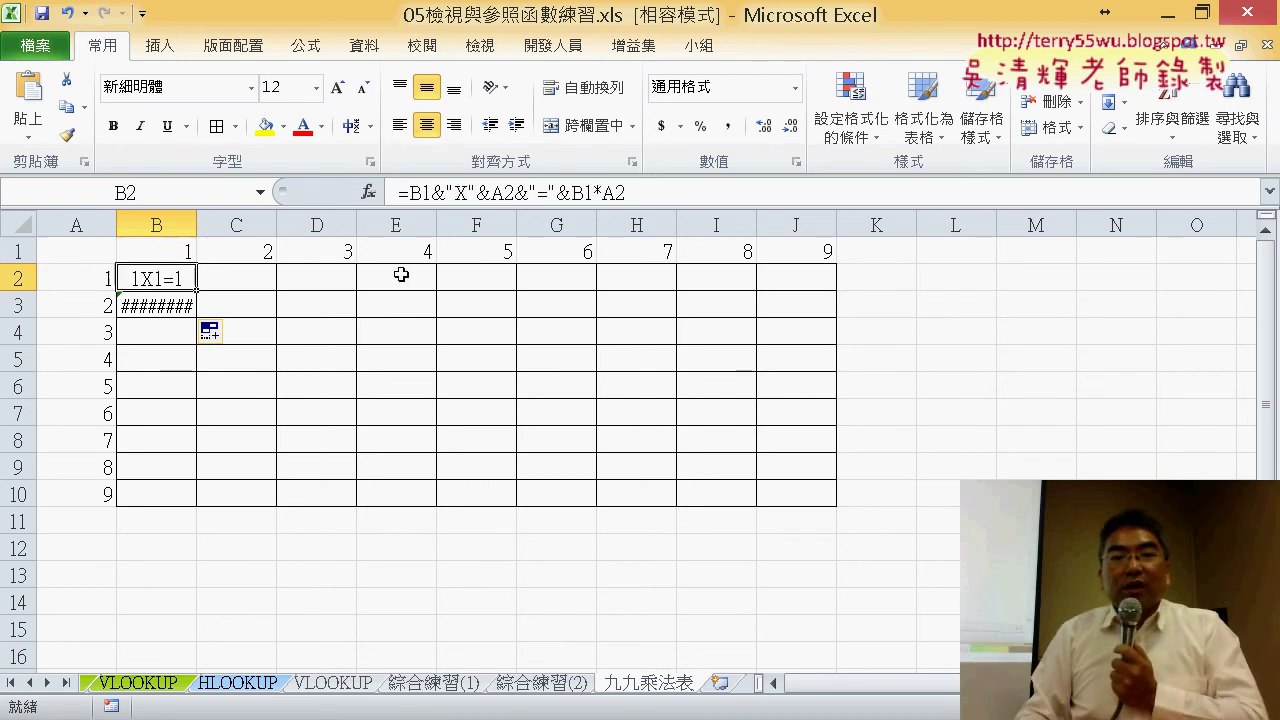
click(420, 192)
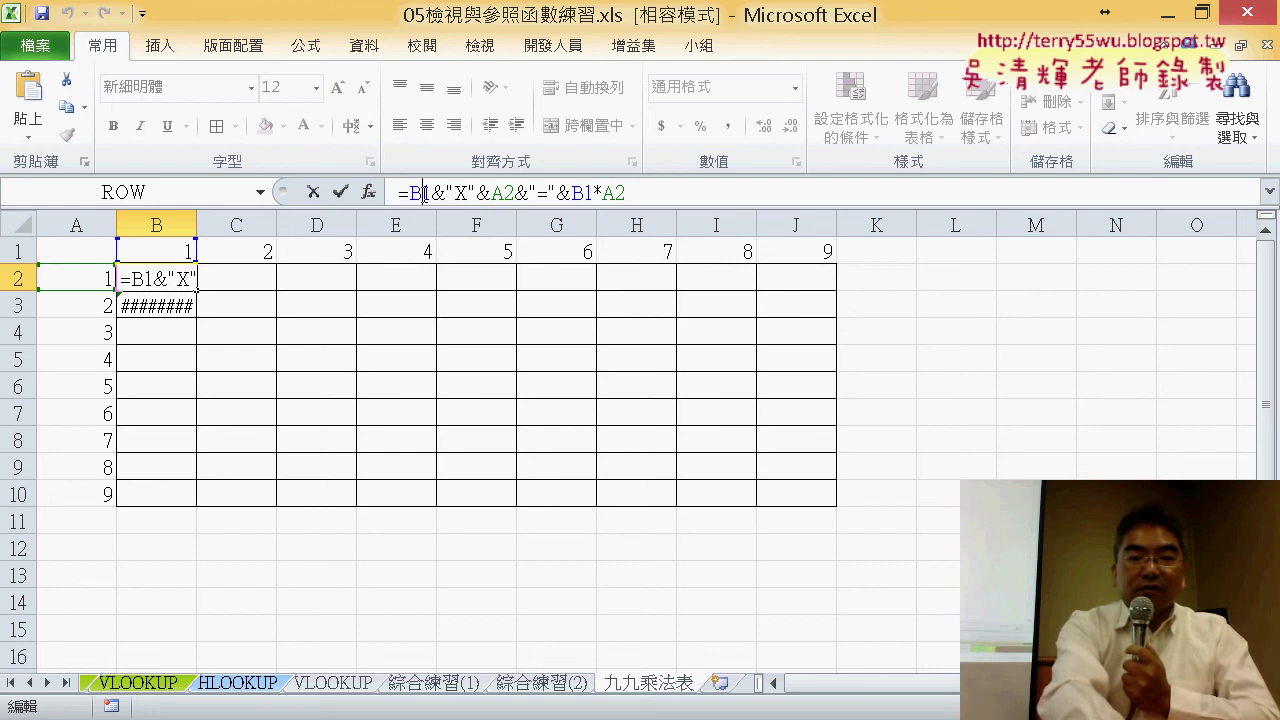
text($)
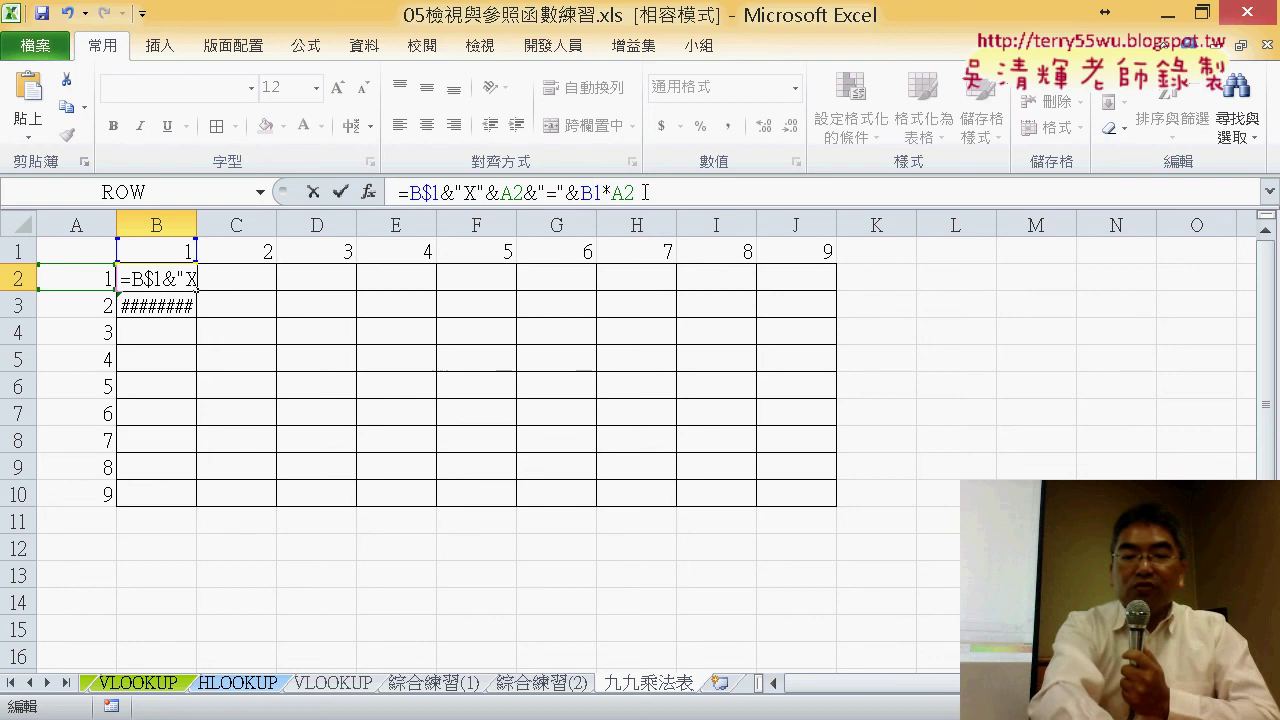
text($)
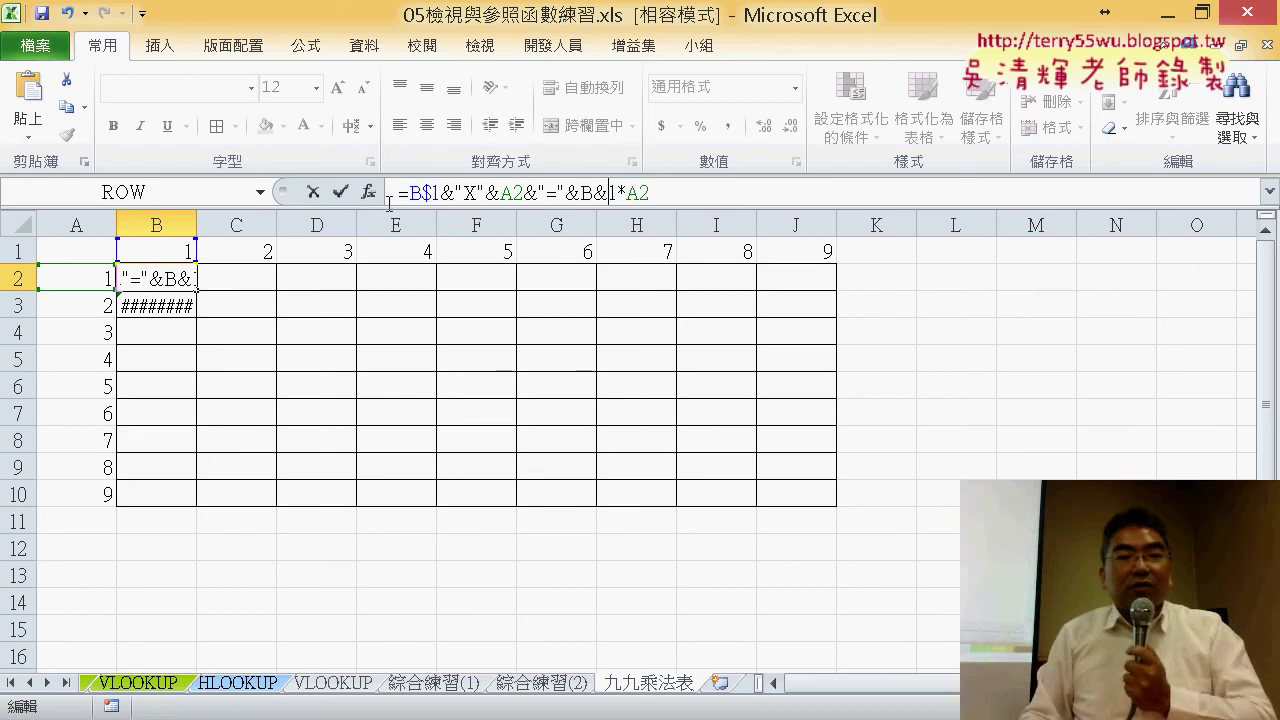
click(341, 191)
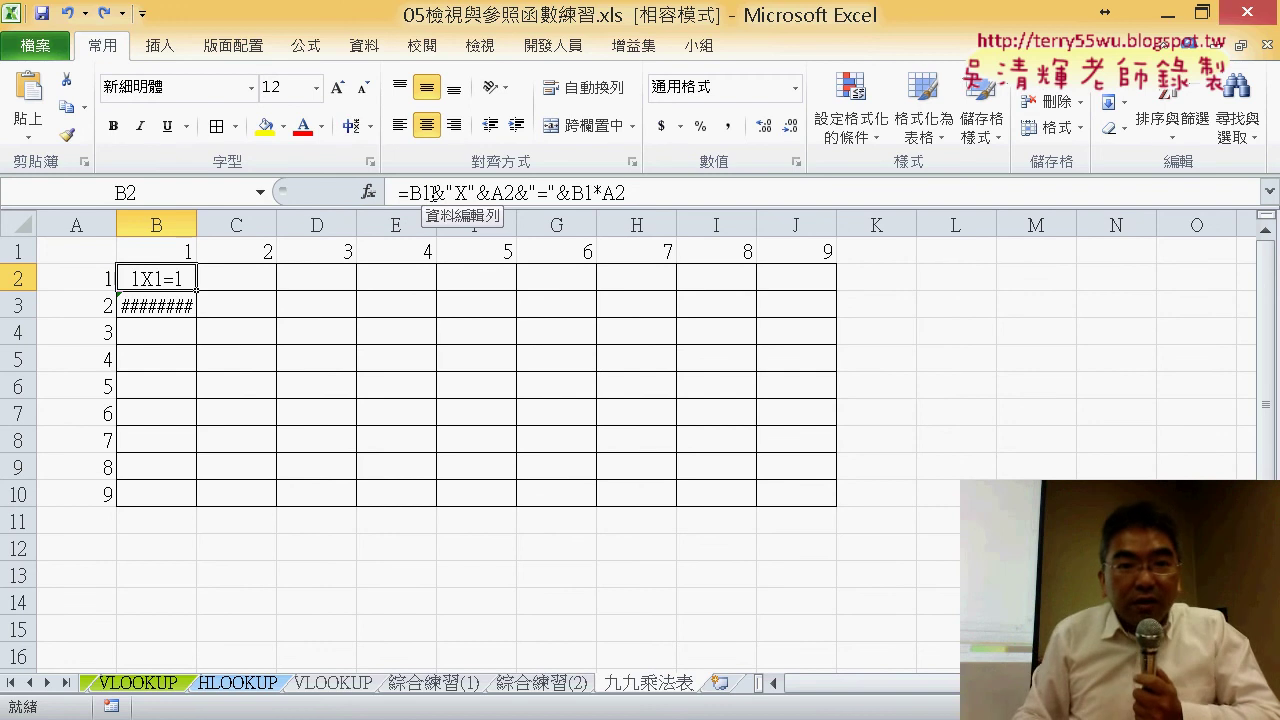
click(418, 193)
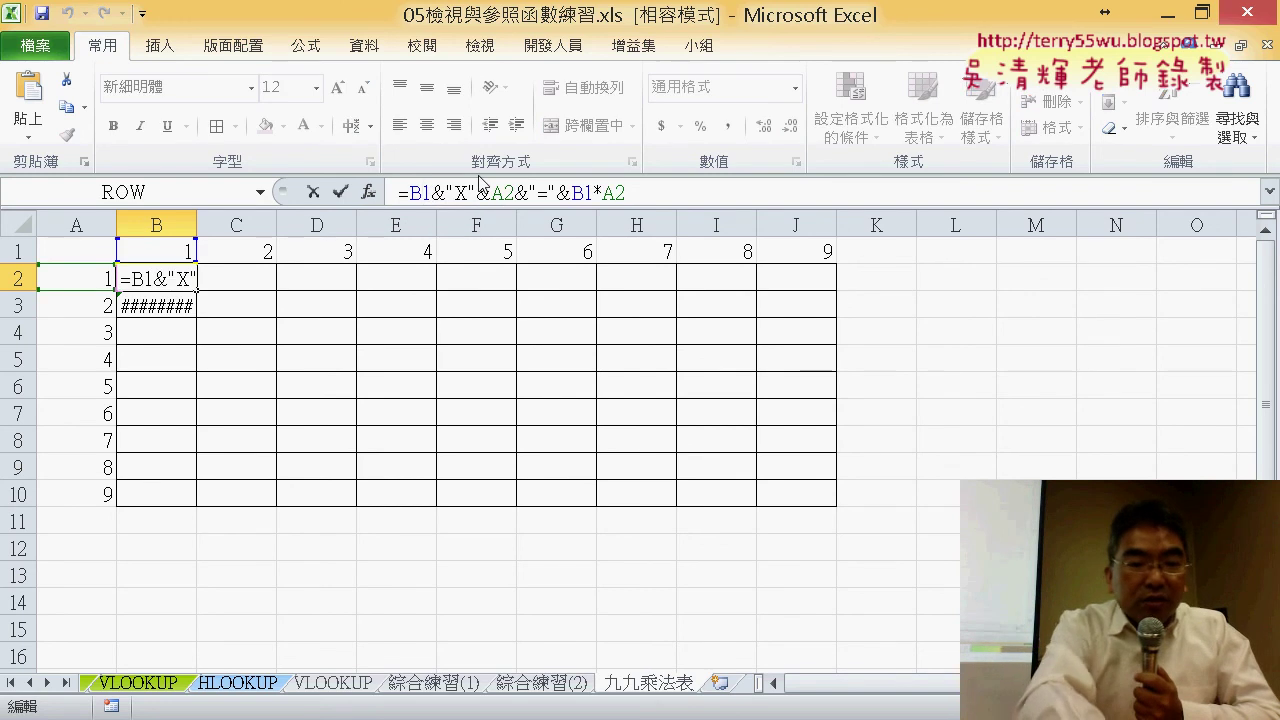
text($)
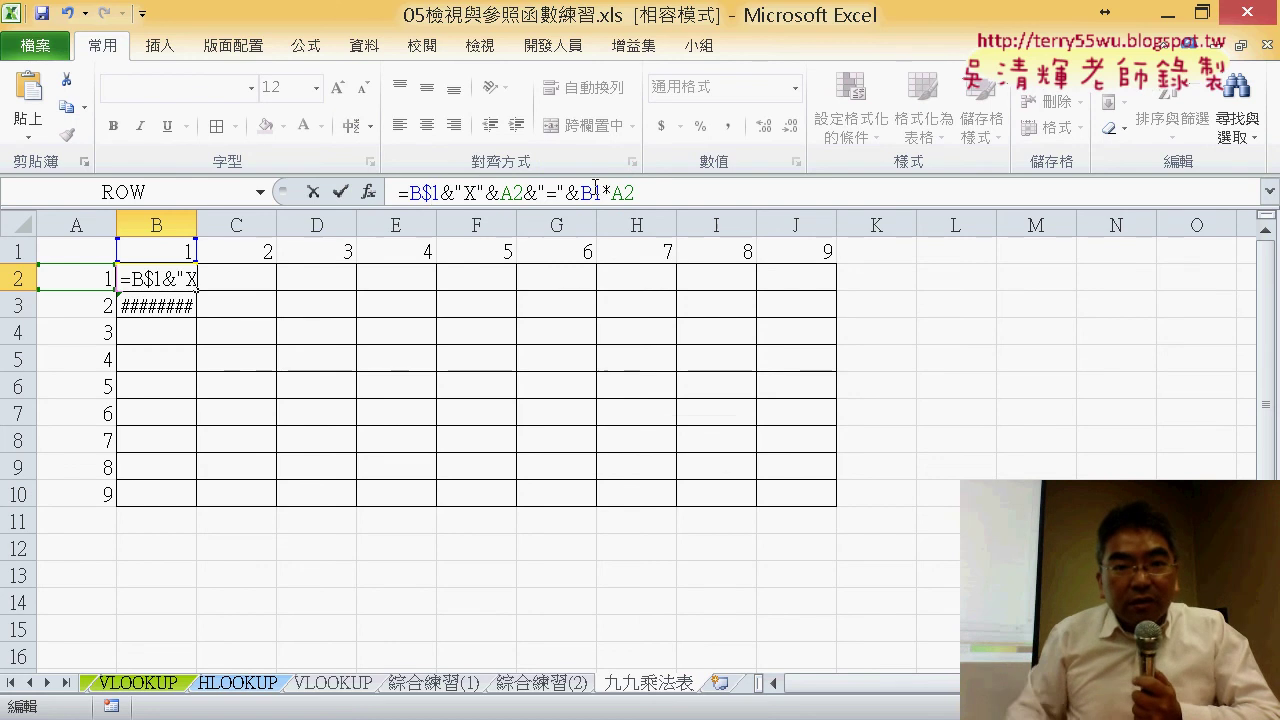
text($)
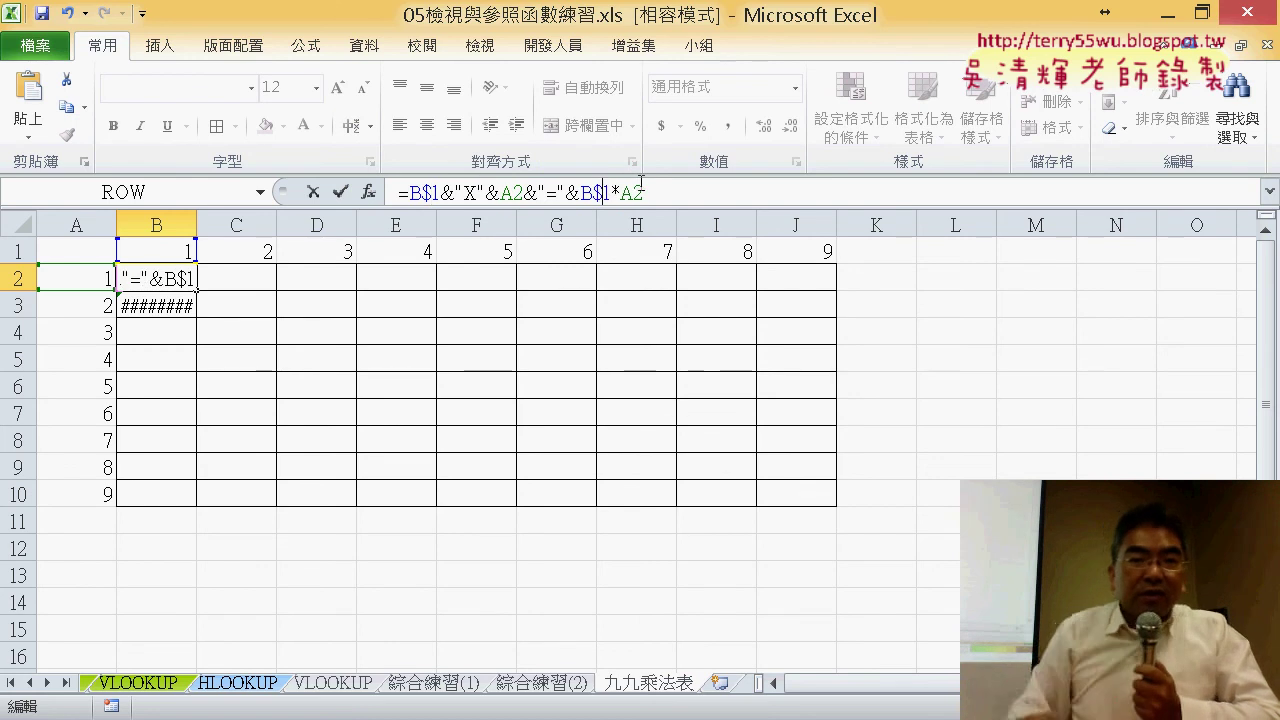
click(340, 191)
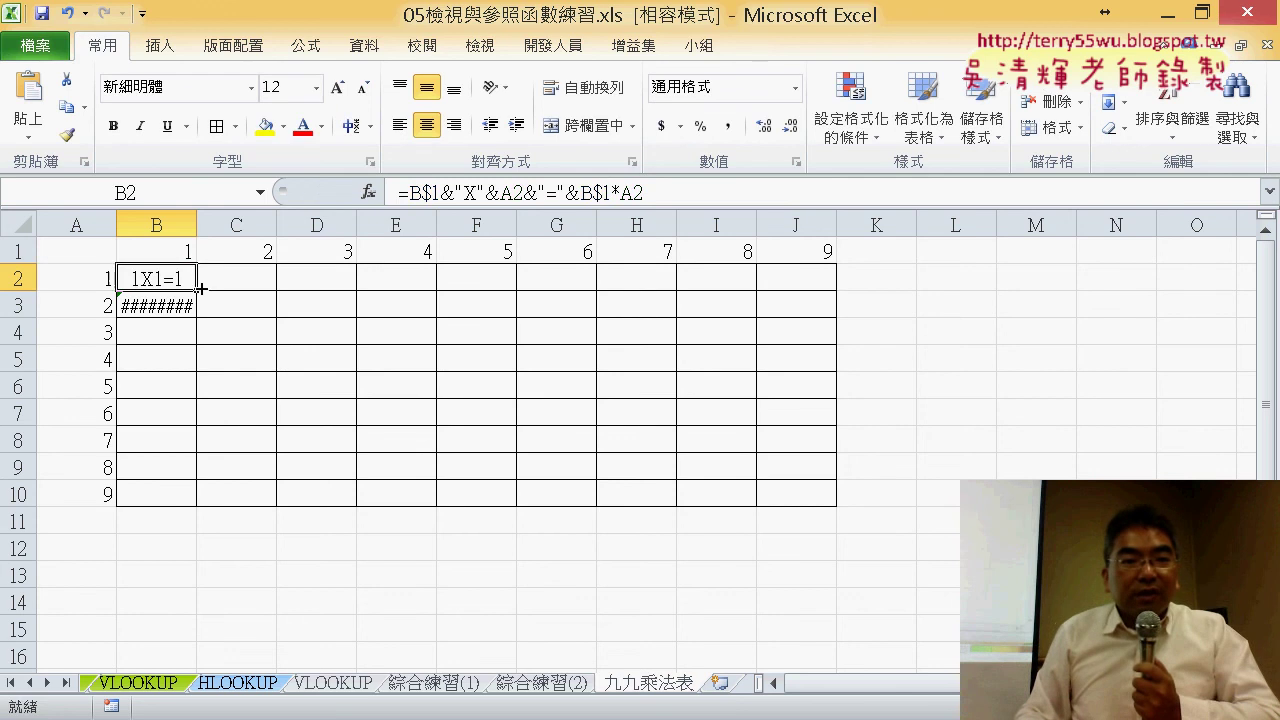
- Fill B2's formula down to B10 and across into column C, then inspect C2's #VALUE! error
drag(201, 288, 215, 498)
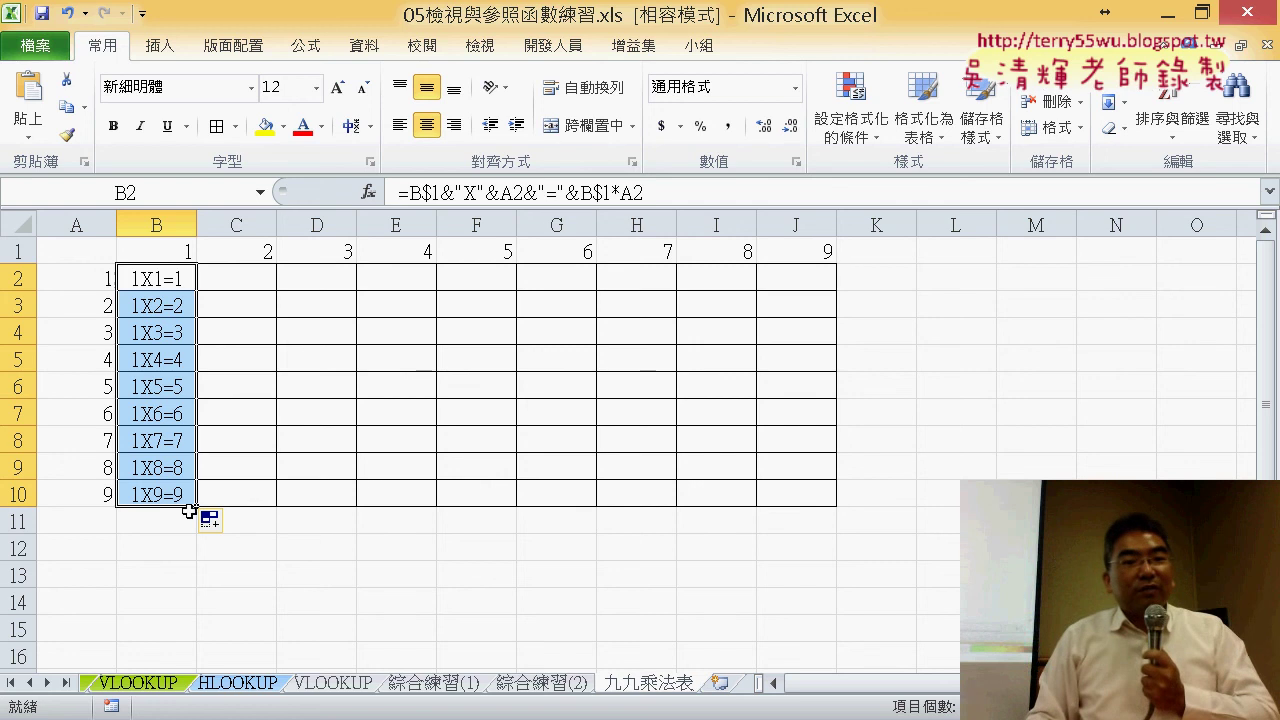
drag(195, 510, 257, 520)
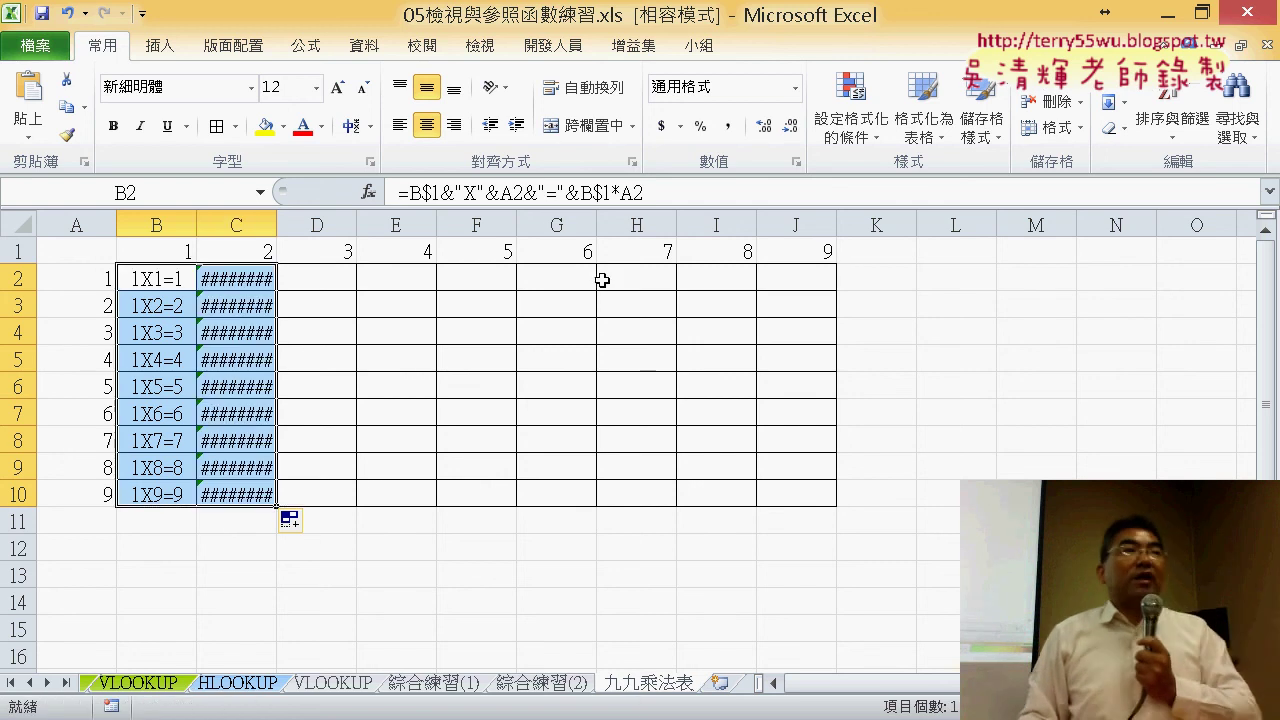
click(155, 281)
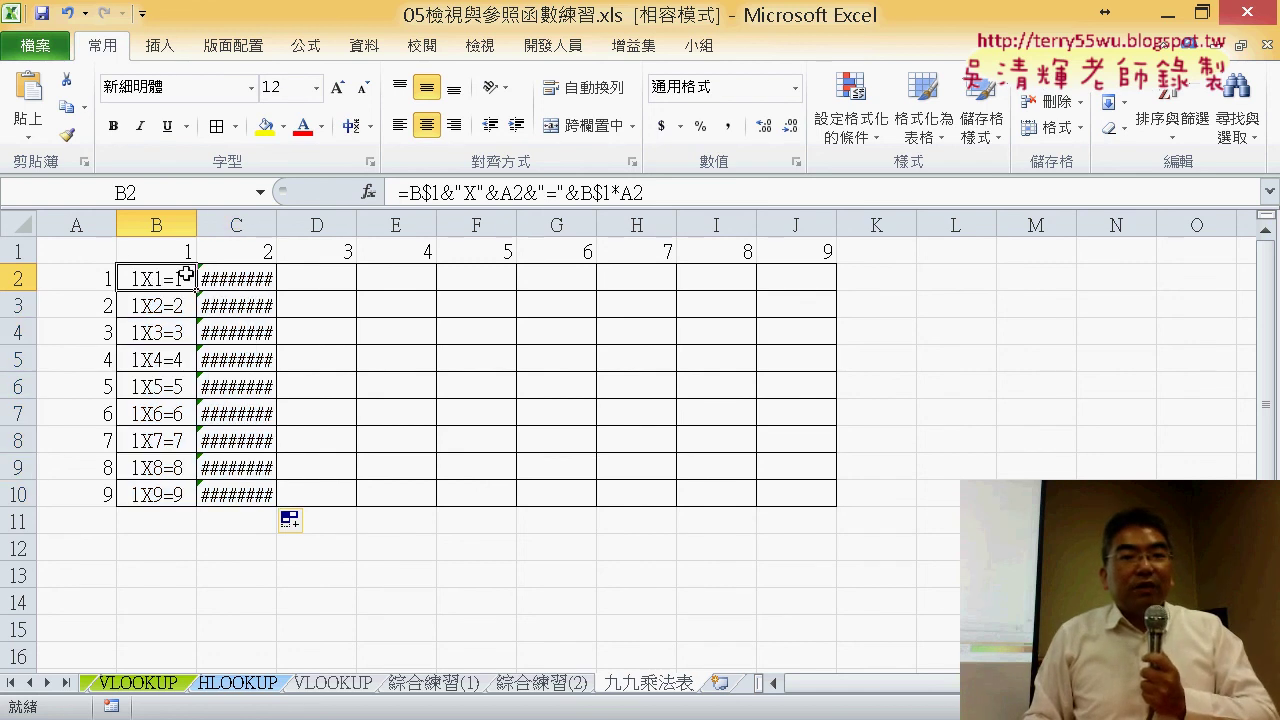
click(243, 283)
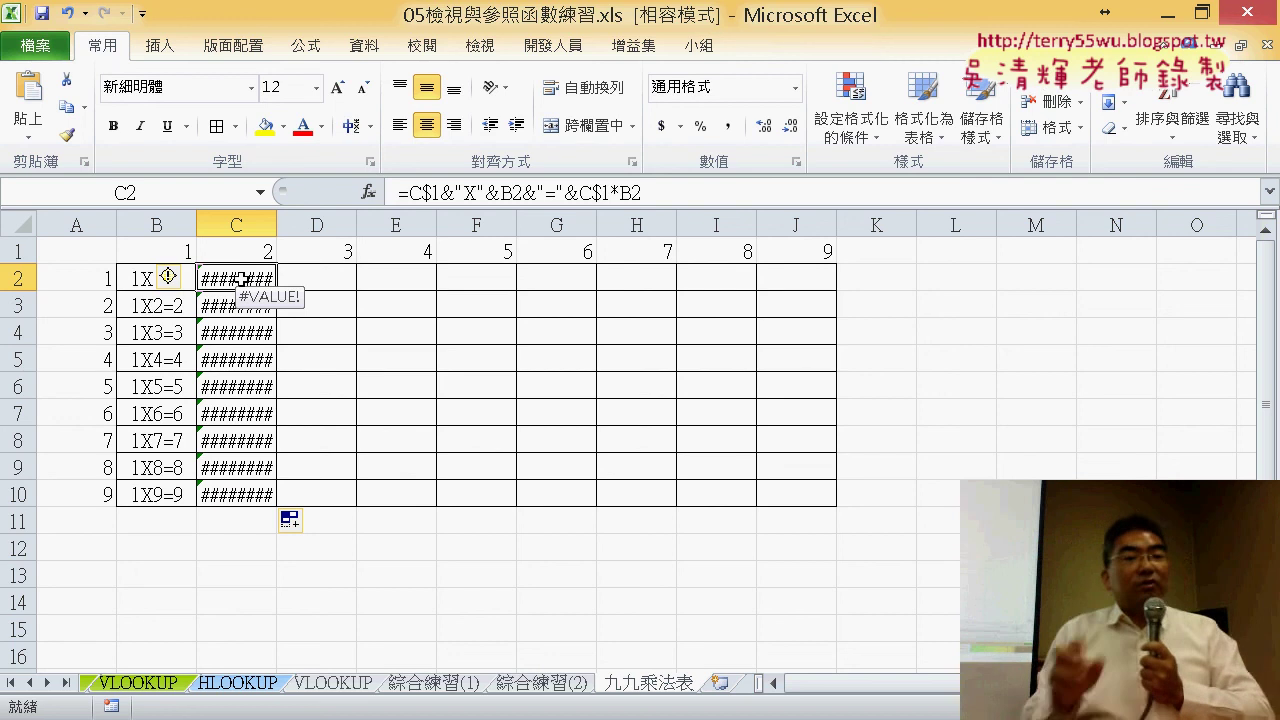
- Anchor column A as $A2 in B2's formula and fill it across B2:J10, ending at 9X9=81
click(130, 280)
drag(196, 292, 192, 508)
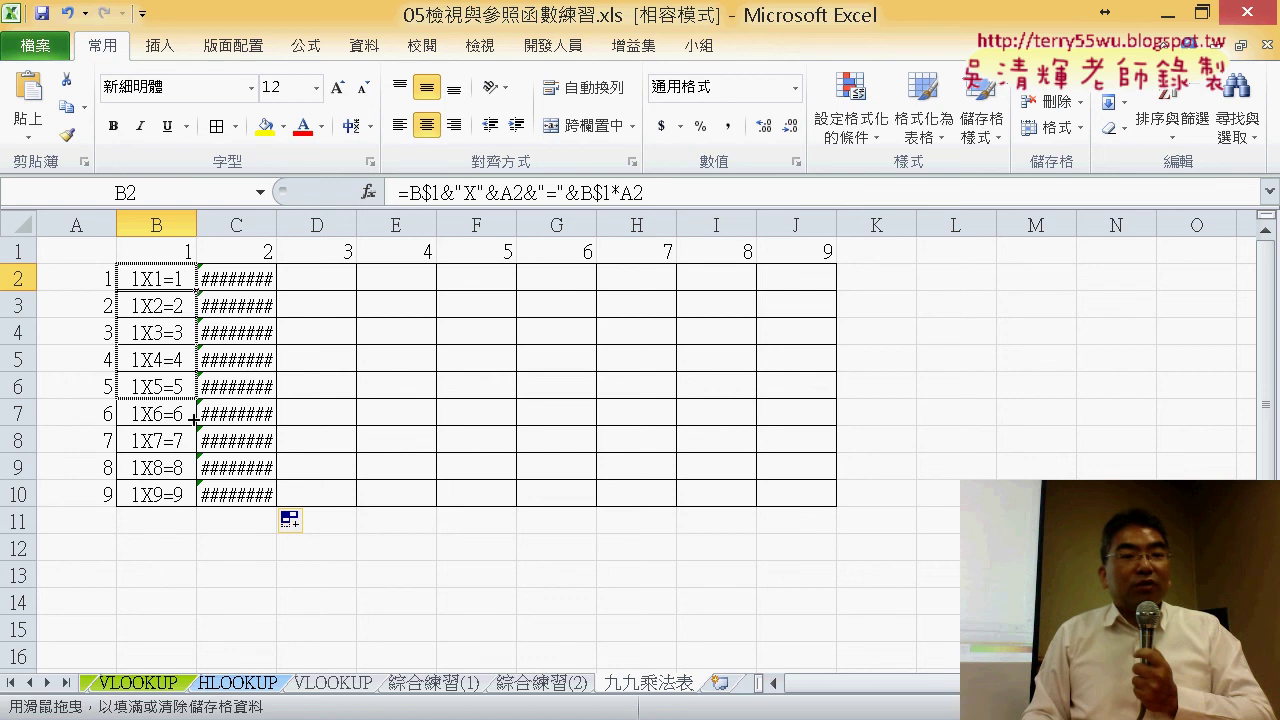
click(174, 280)
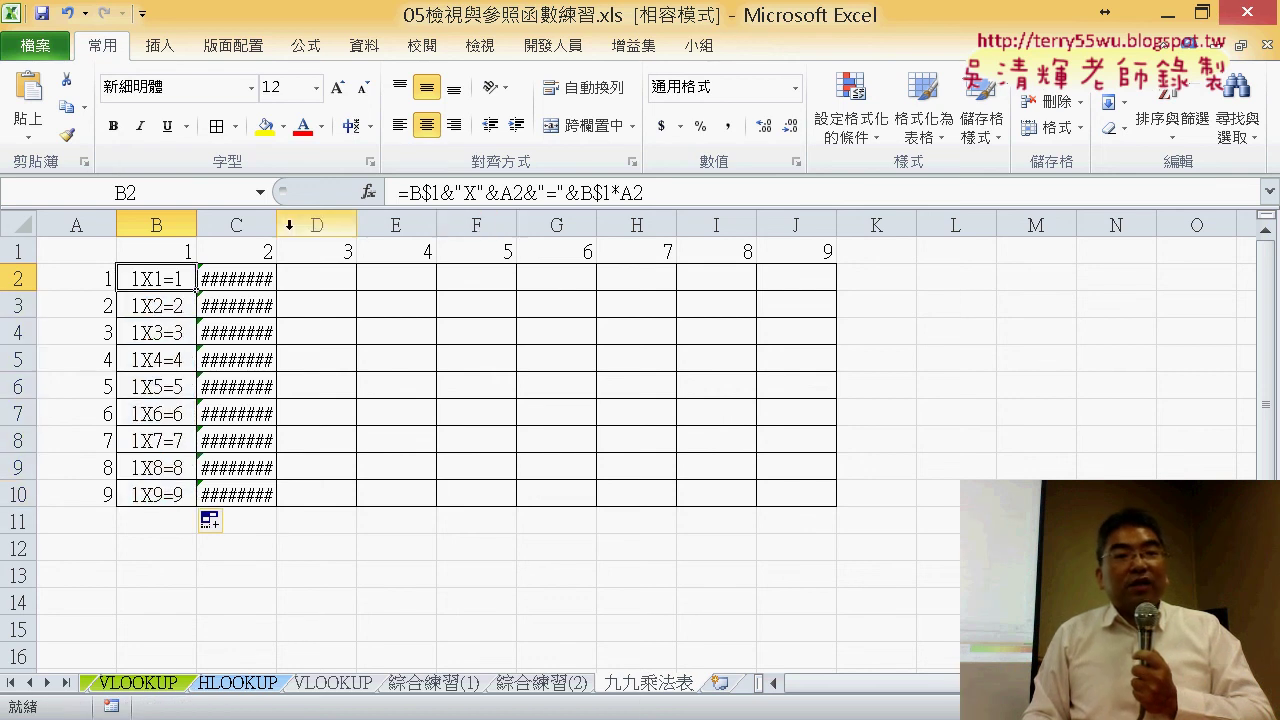
click(706, 193)
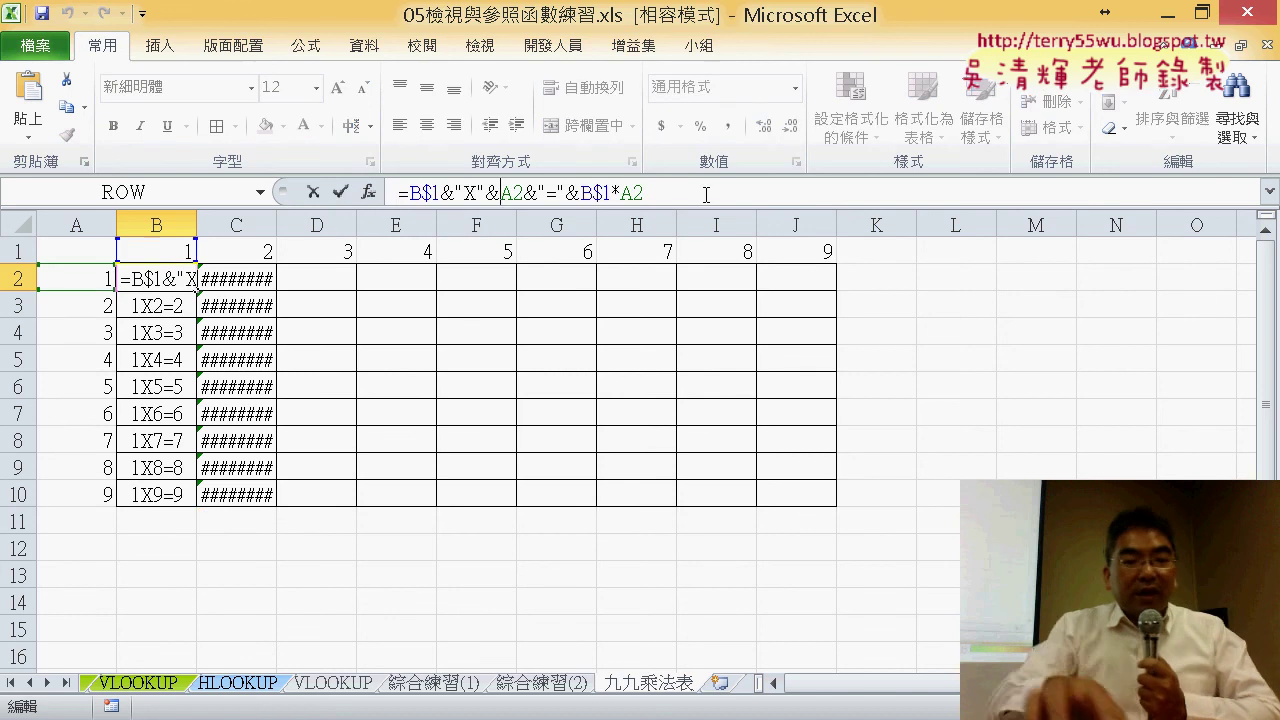
text($1*)
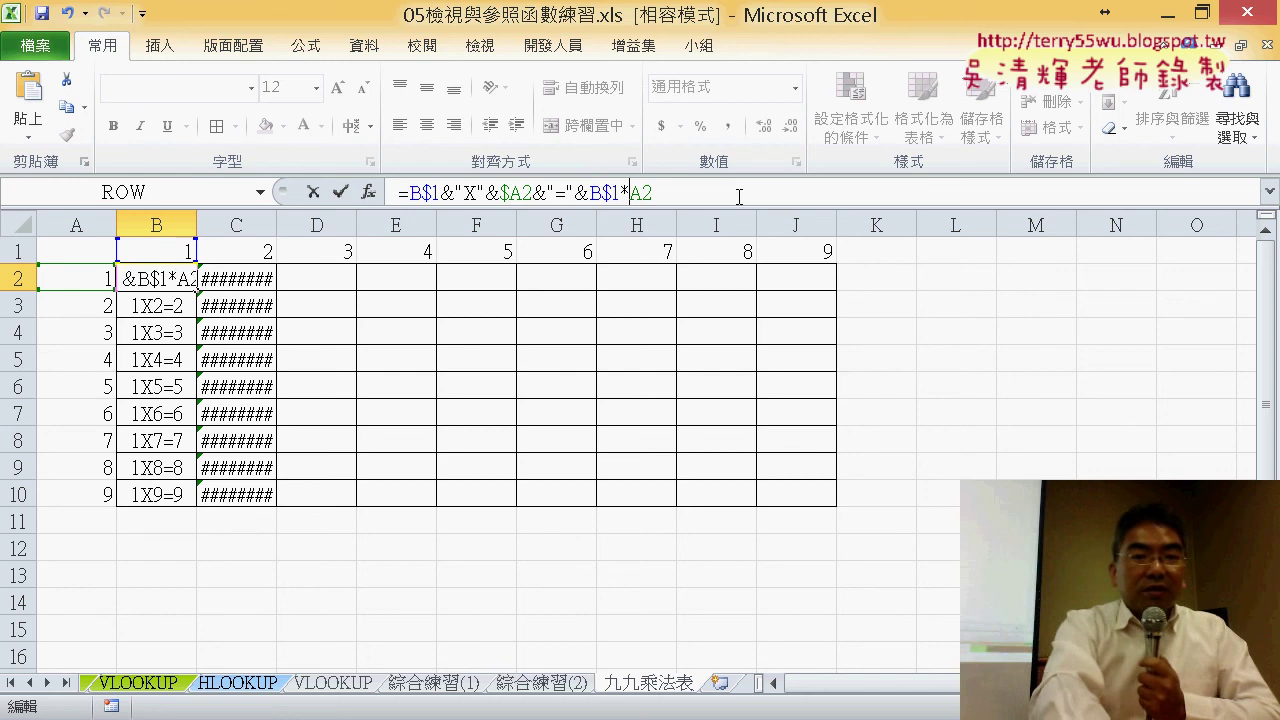
text($)
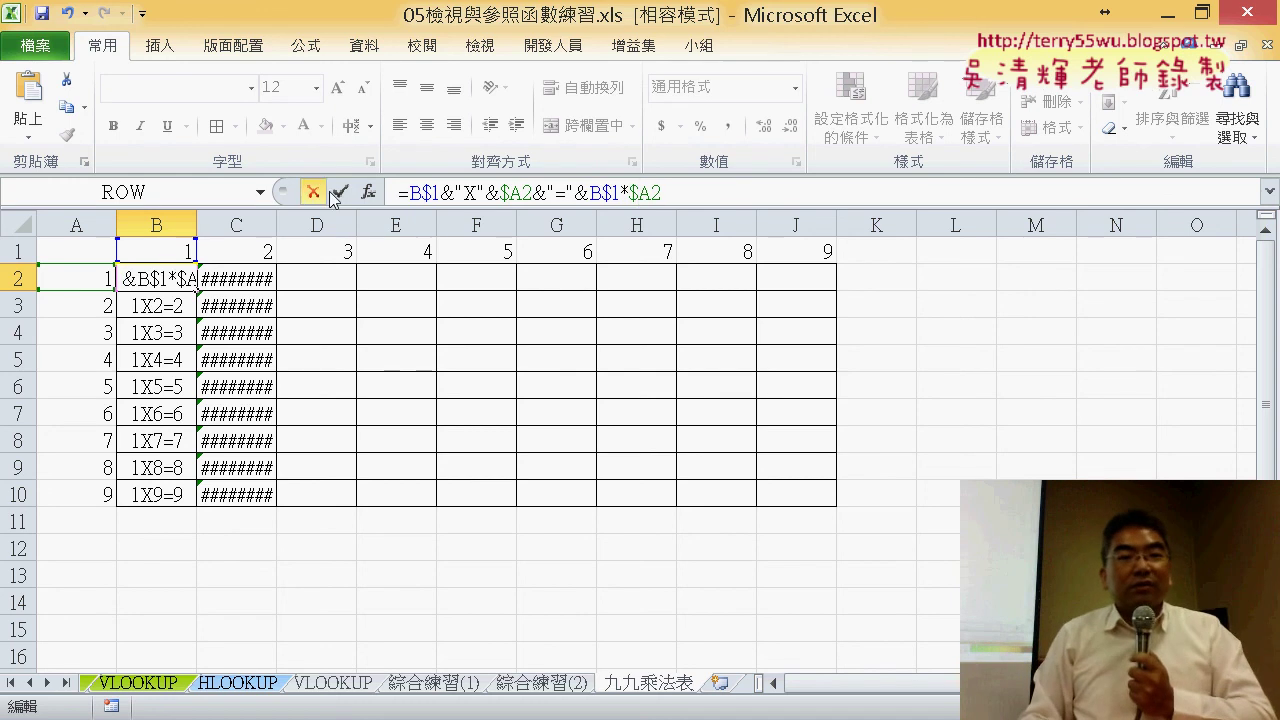
click(340, 191)
mouse_move(197, 291)
mouse_down()
mouse_move(197, 507)
mouse_move(857, 490)
mouse_up()
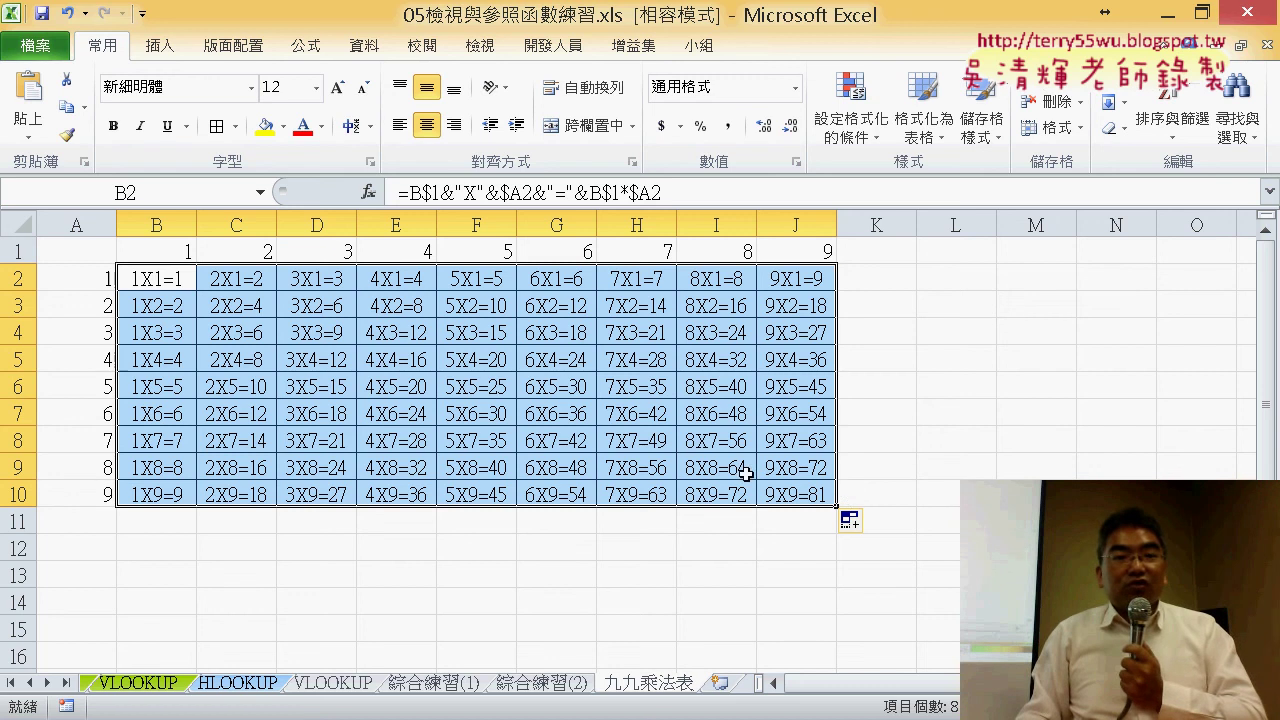
click(170, 282)
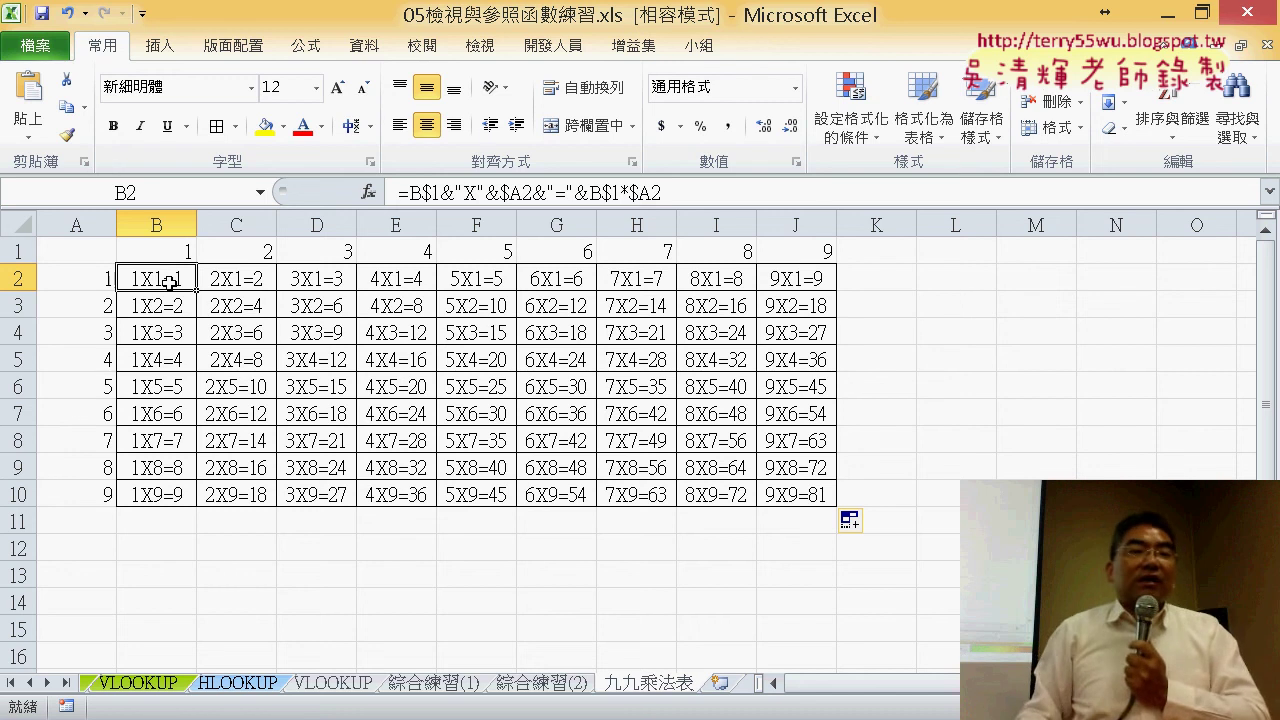
- Point out the row 1 multipliers, the column A multiplicands, and B2's formula
click(8, 251)
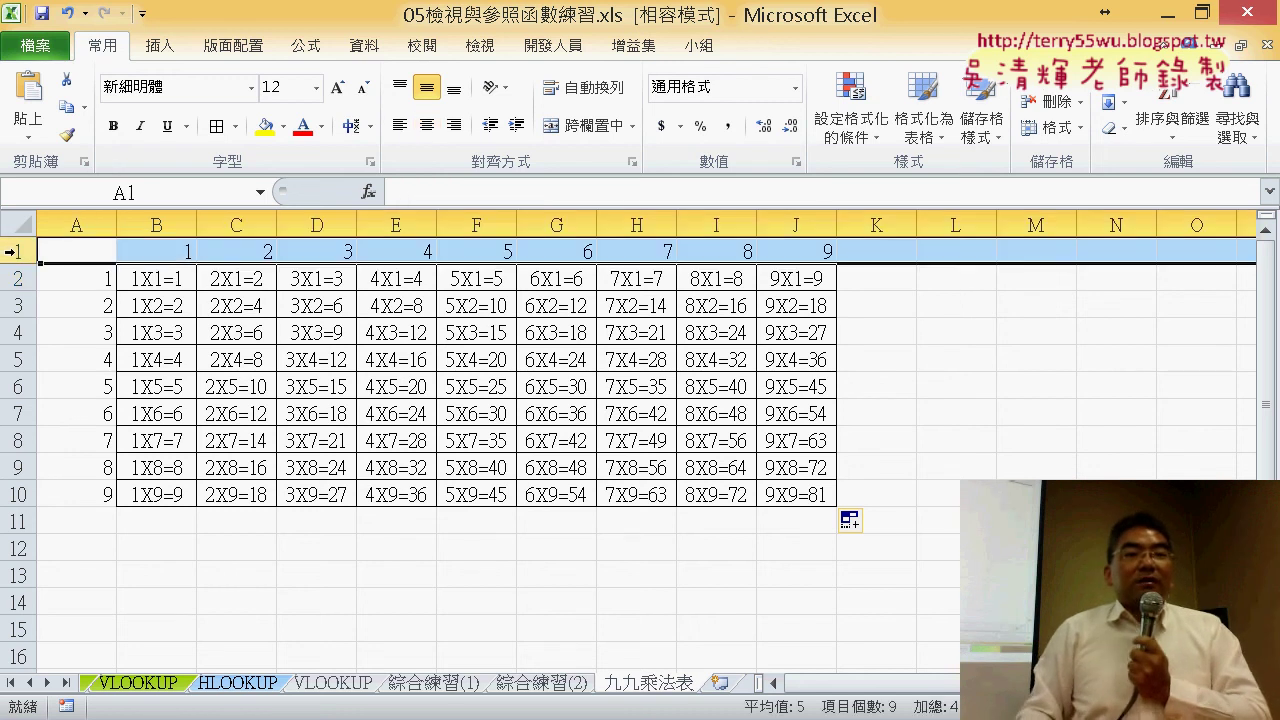
click(88, 222)
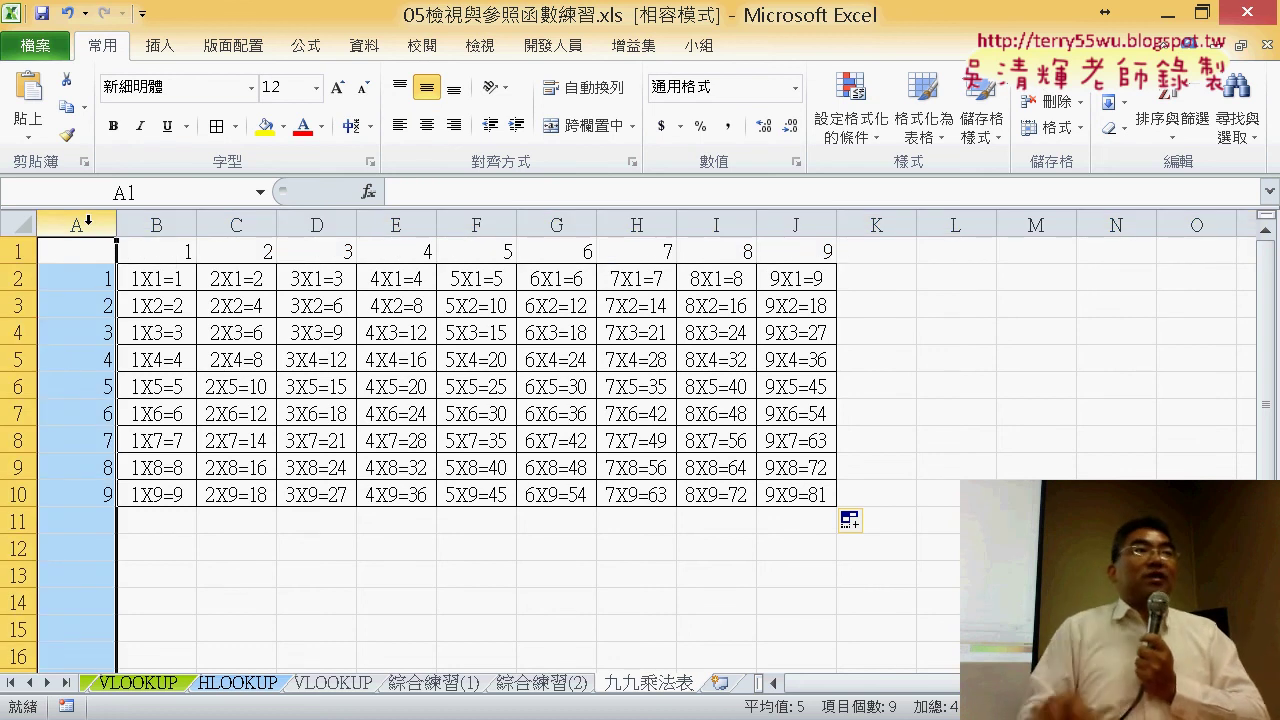
click(16, 251)
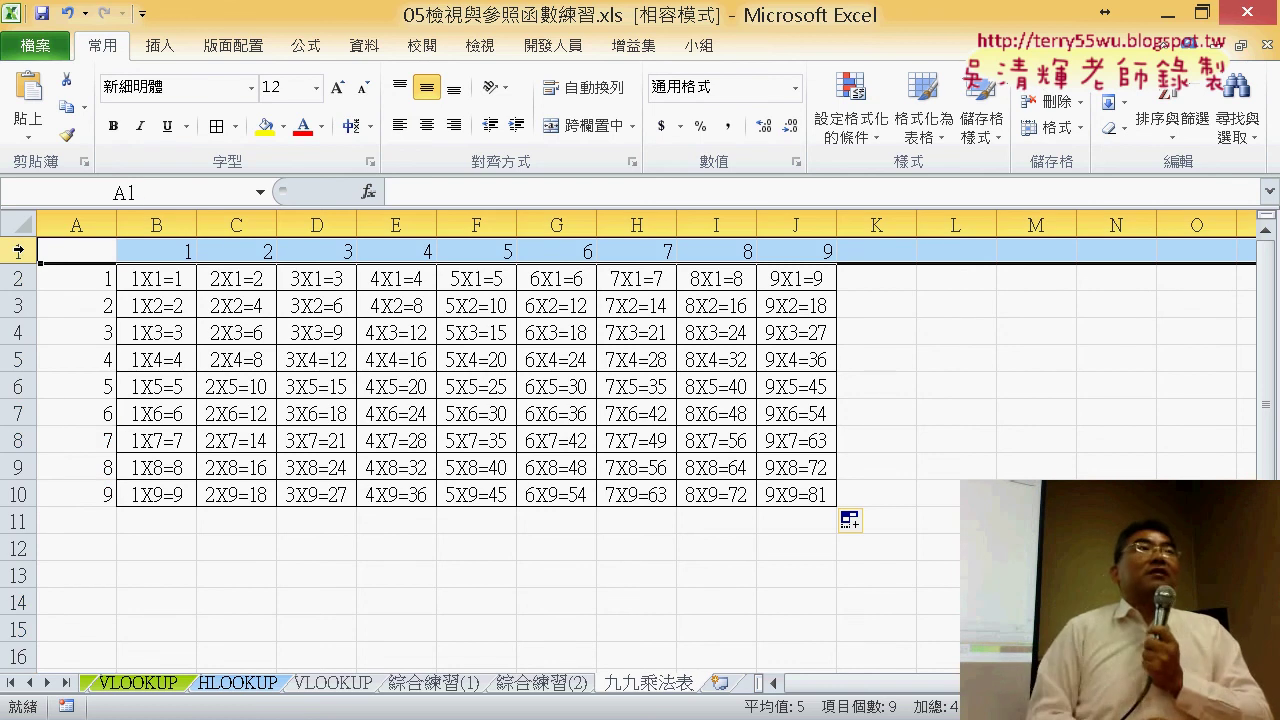
click(76, 224)
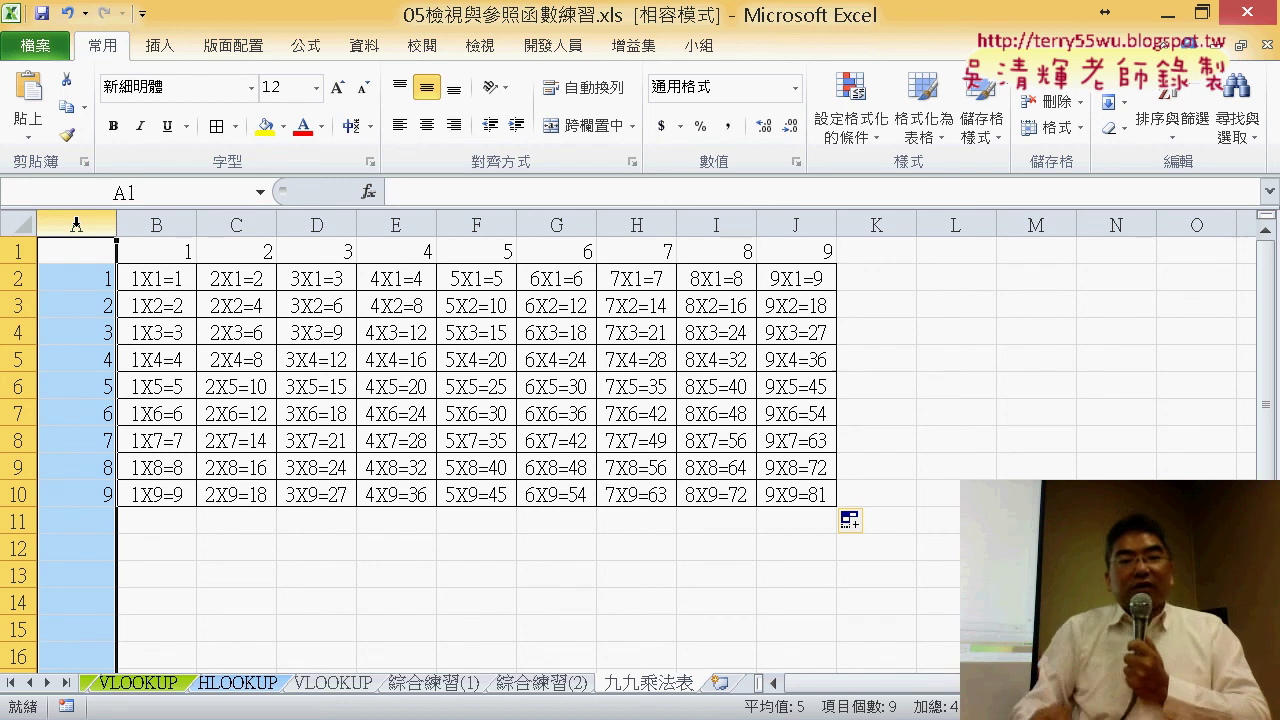
click(161, 282)
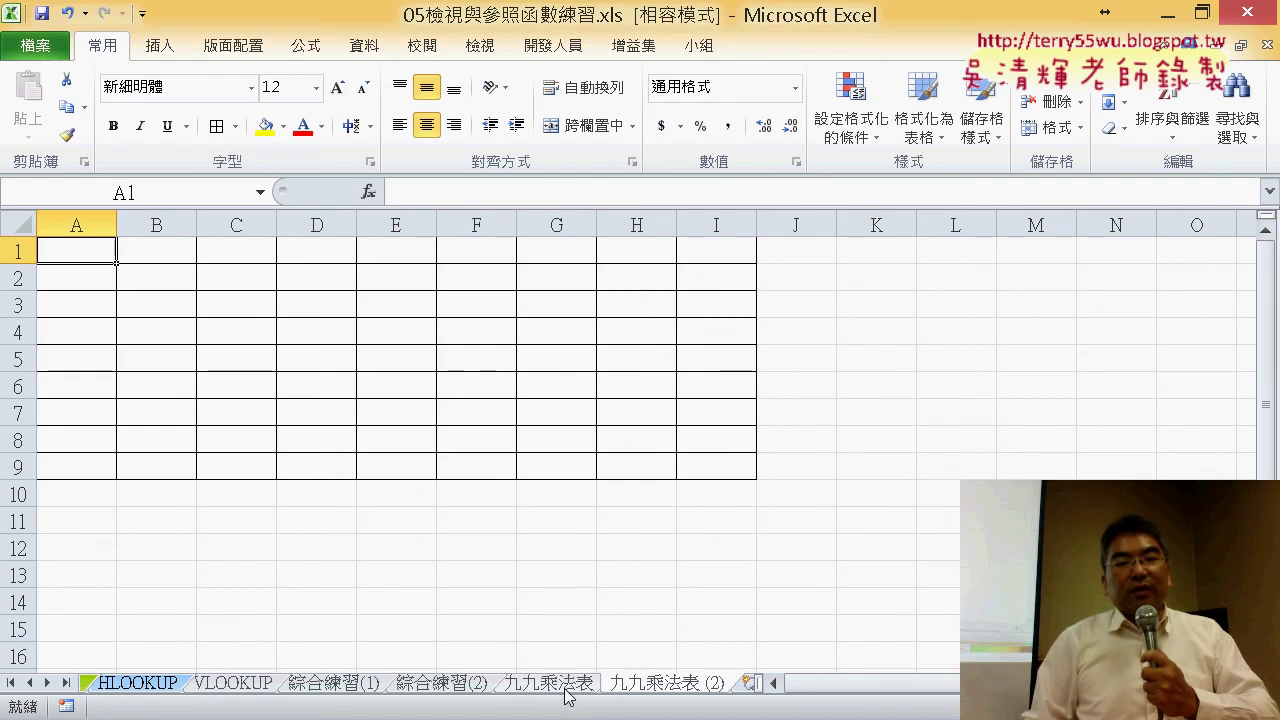
click(565, 689)
click(650, 689)
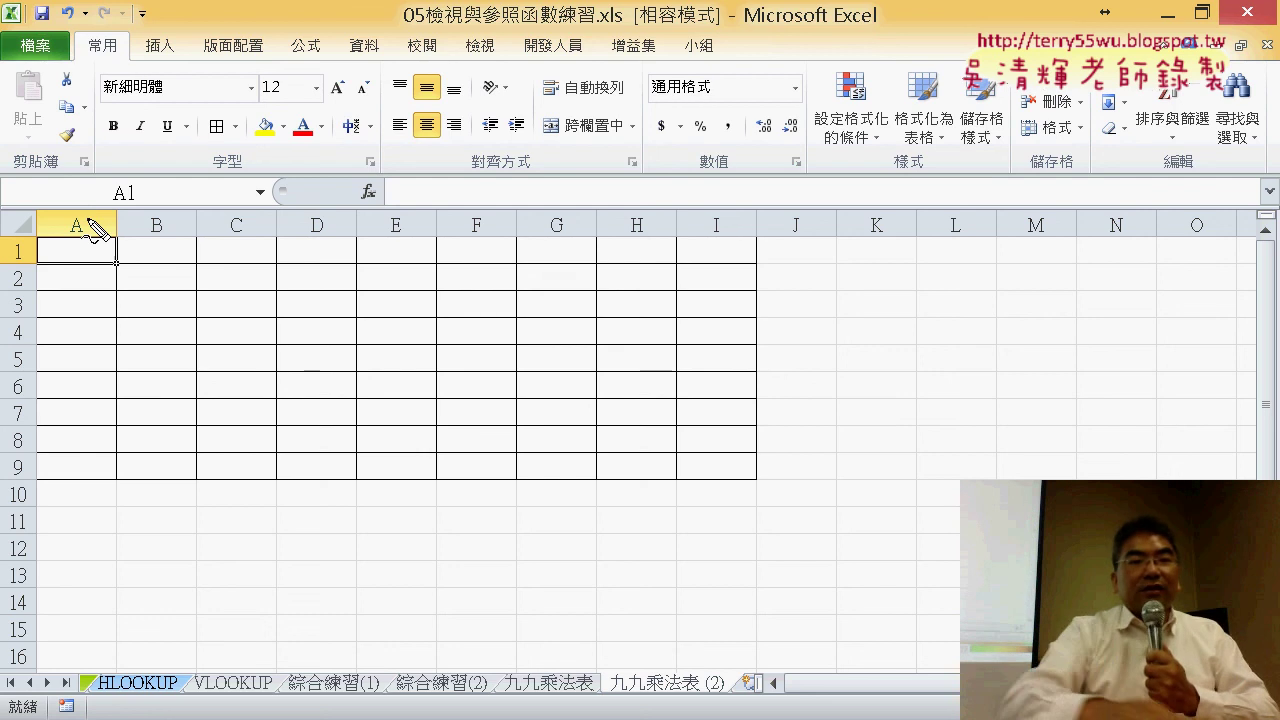
drag(80, 178, 81, 210)
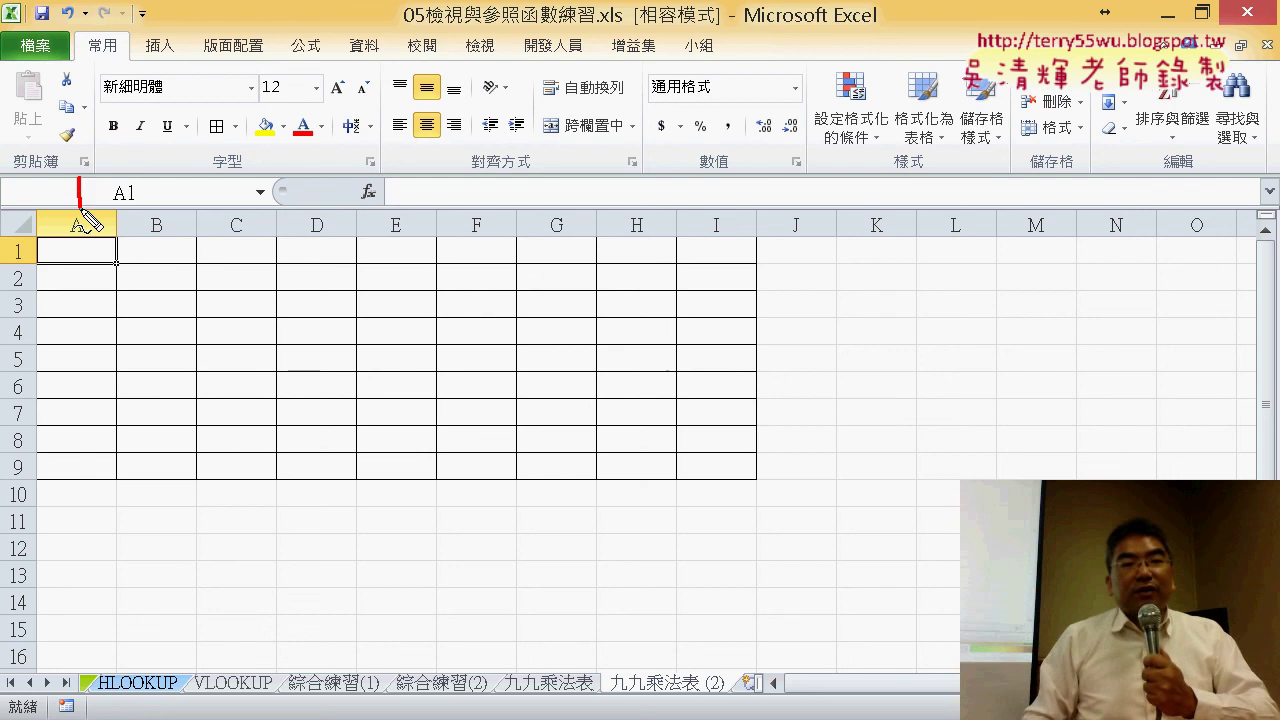
mouse_move(168, 180)
mouse_down()
mouse_move(186, 202)
mouse_move(254, 198)
mouse_move(231, 212)
mouse_up()
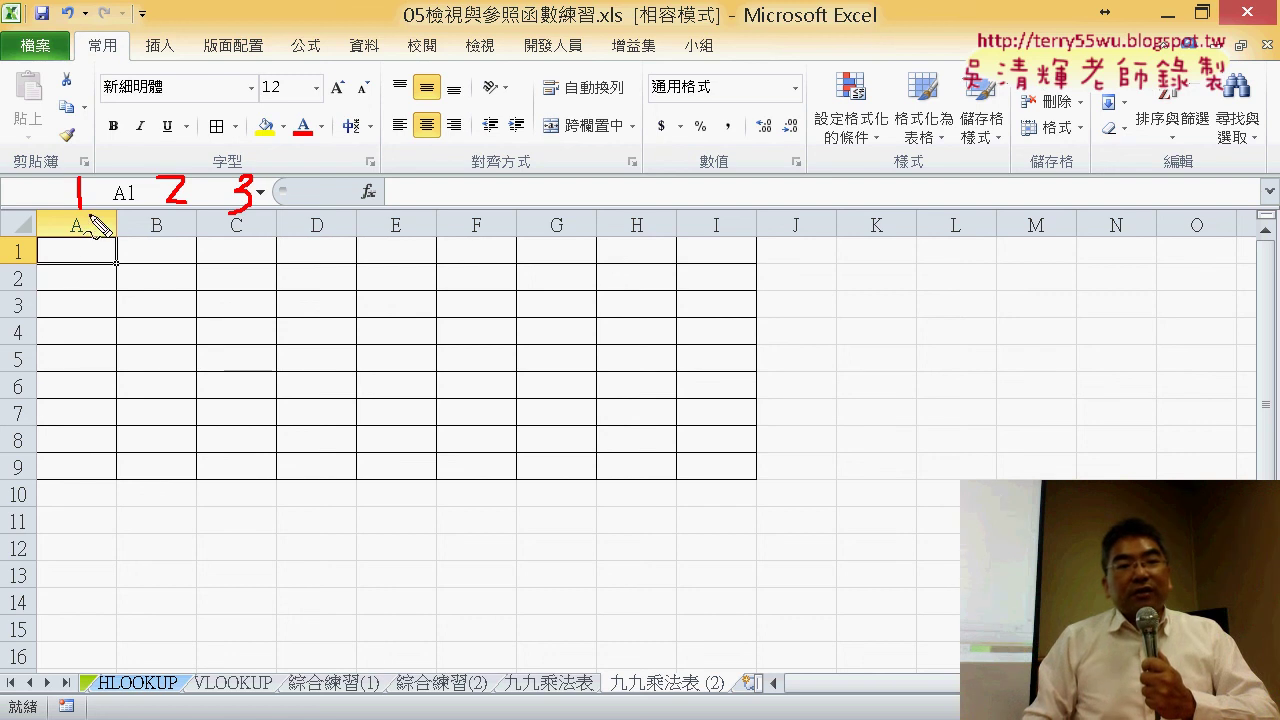
- Insert =COLUMN() into A1 via the function dialog and reopen it for editing
mouse_move(98, 214)
mouse_down()
mouse_move(54, 186)
mouse_move(110, 210)
mouse_up()
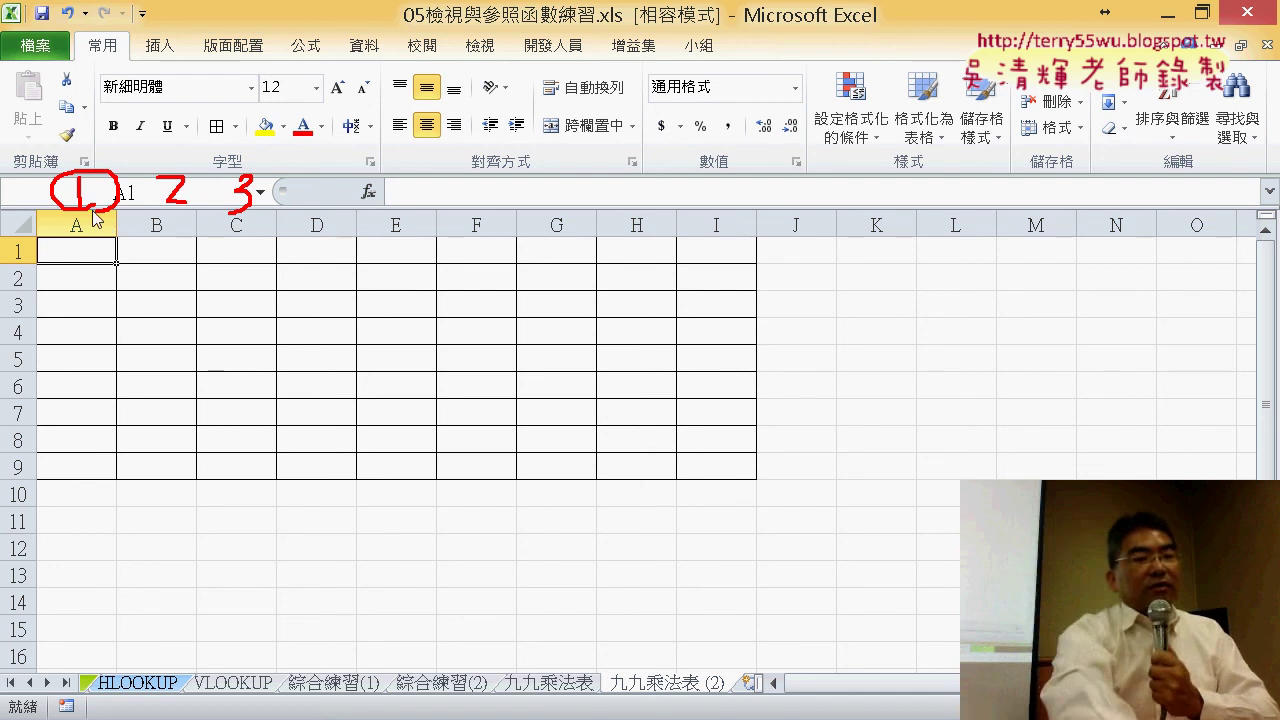
click(368, 191)
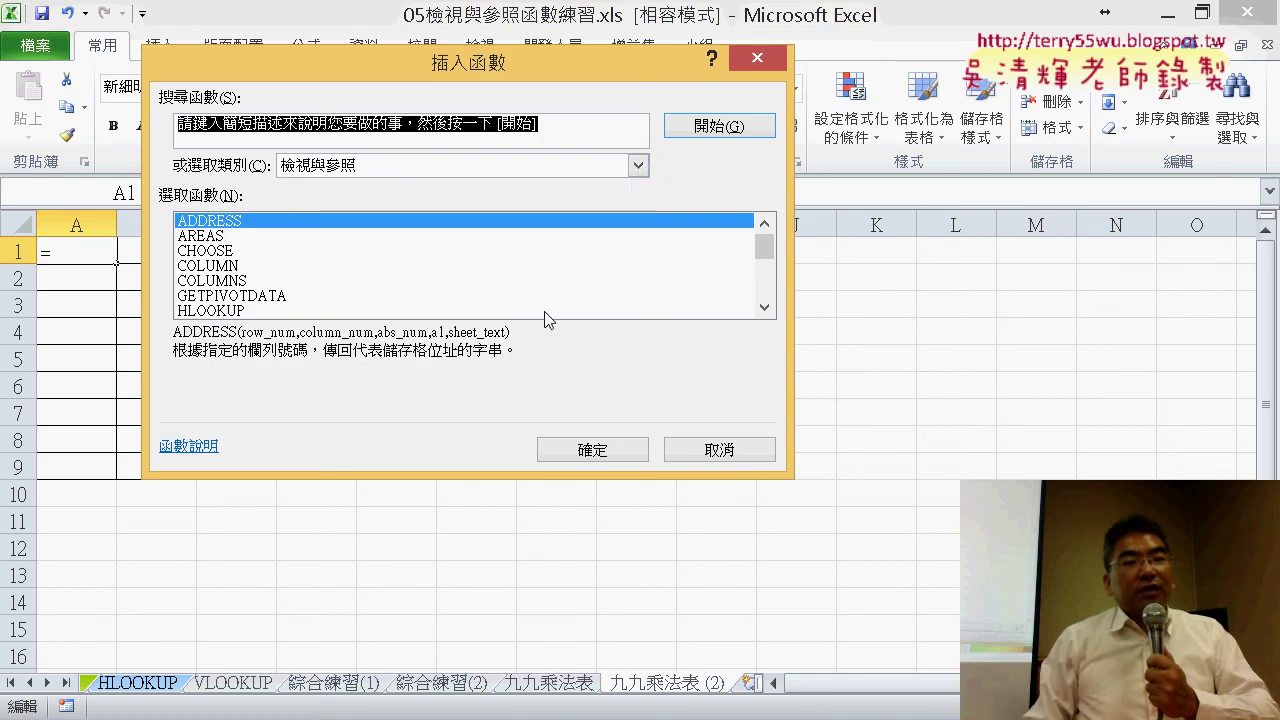
double_click(259, 268)
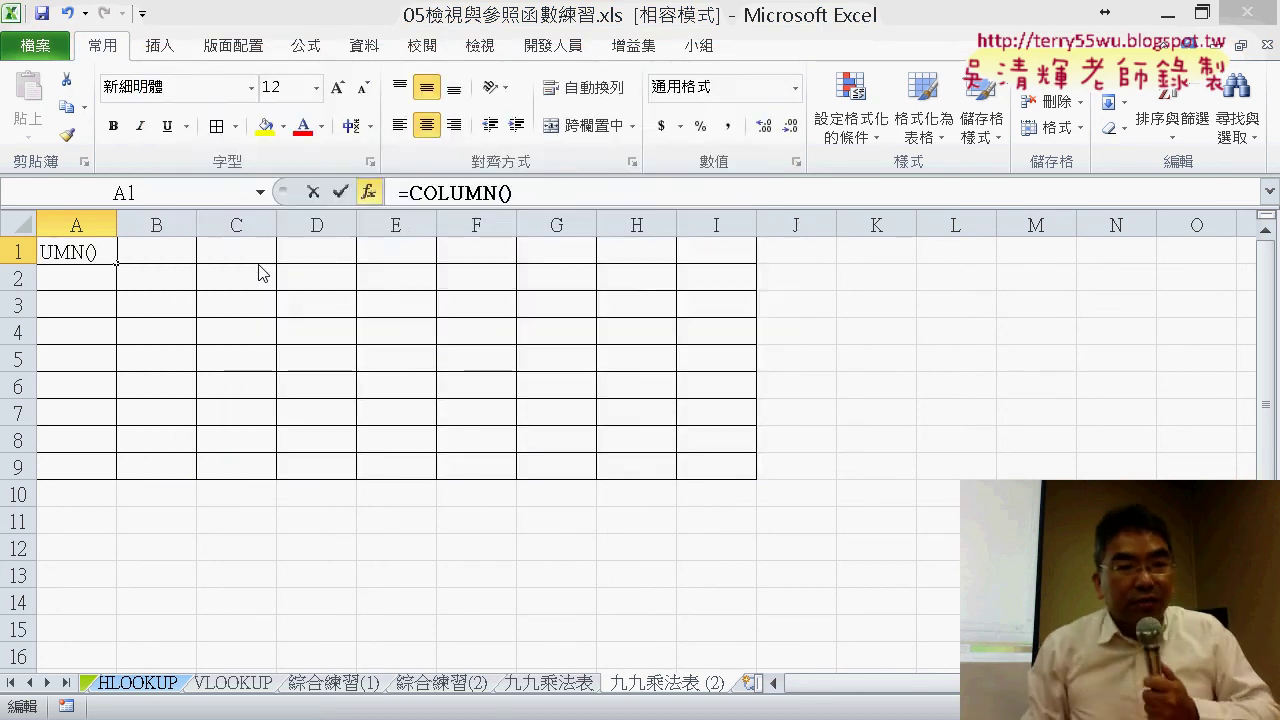
click(720, 381)
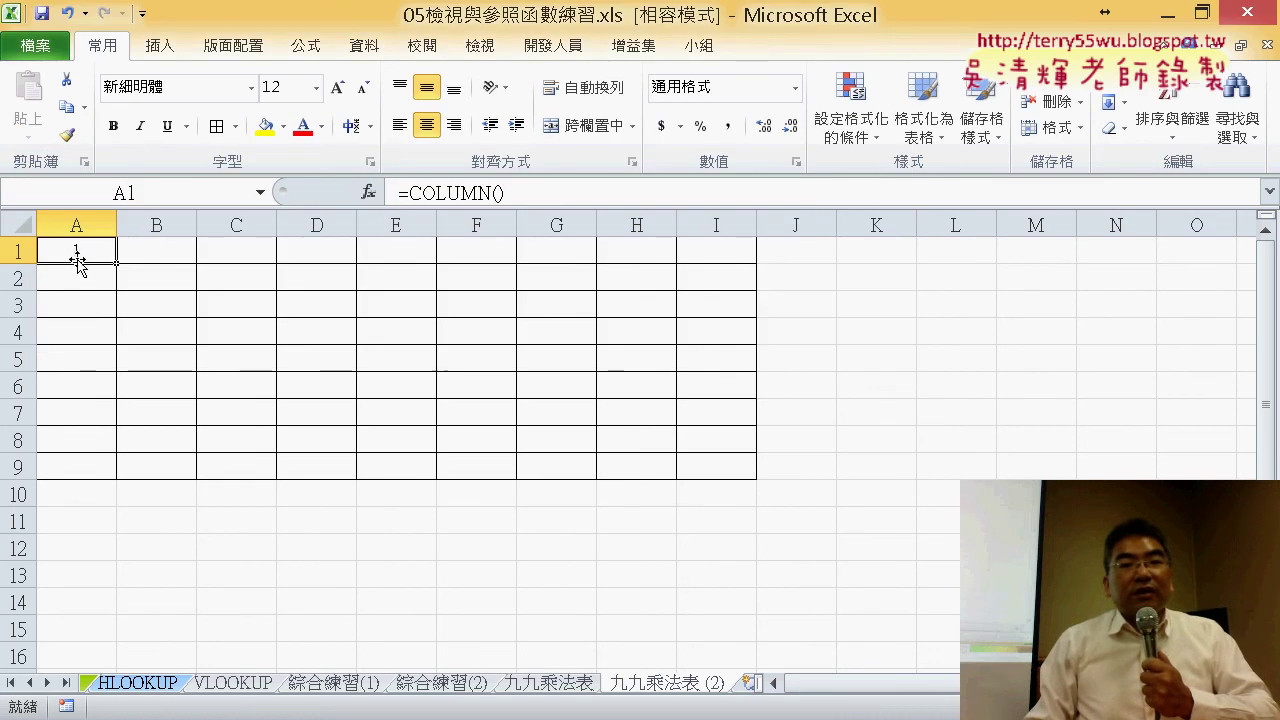
click(588, 192)
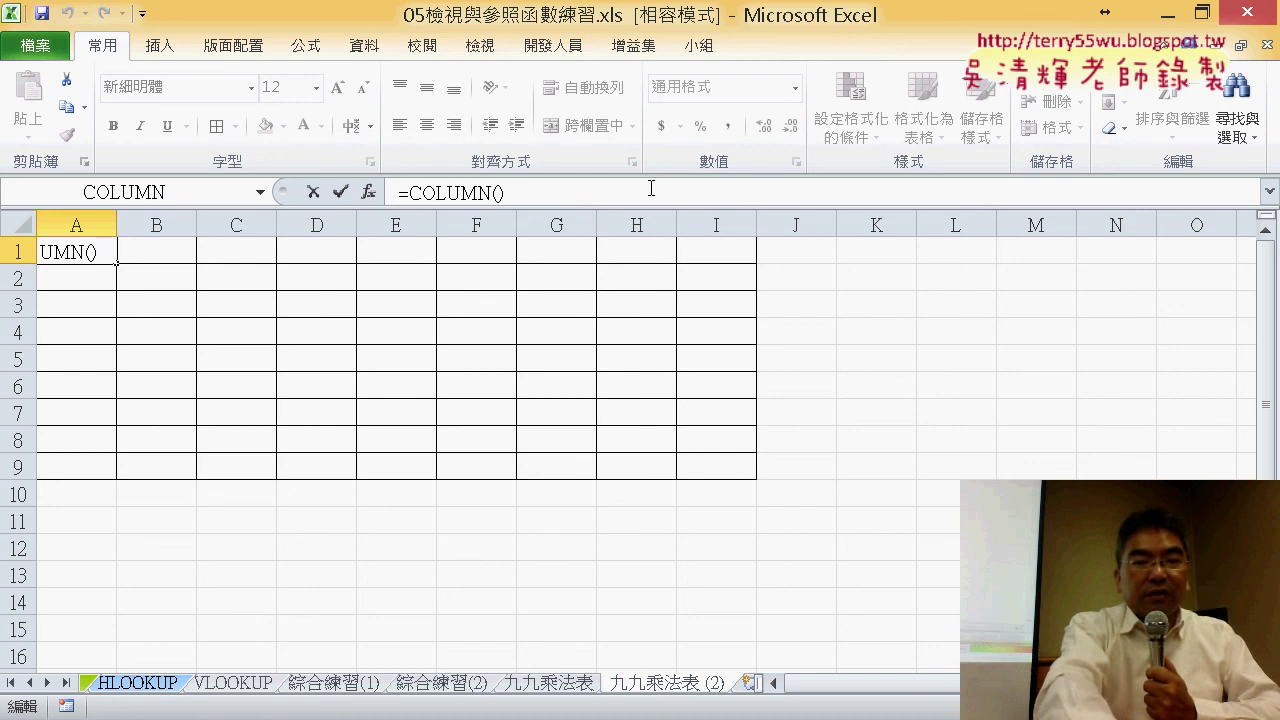
- Enter =COLUMN()&"X"&ROW() with an empty ROW argument in A1, showing 1X1
text(&)
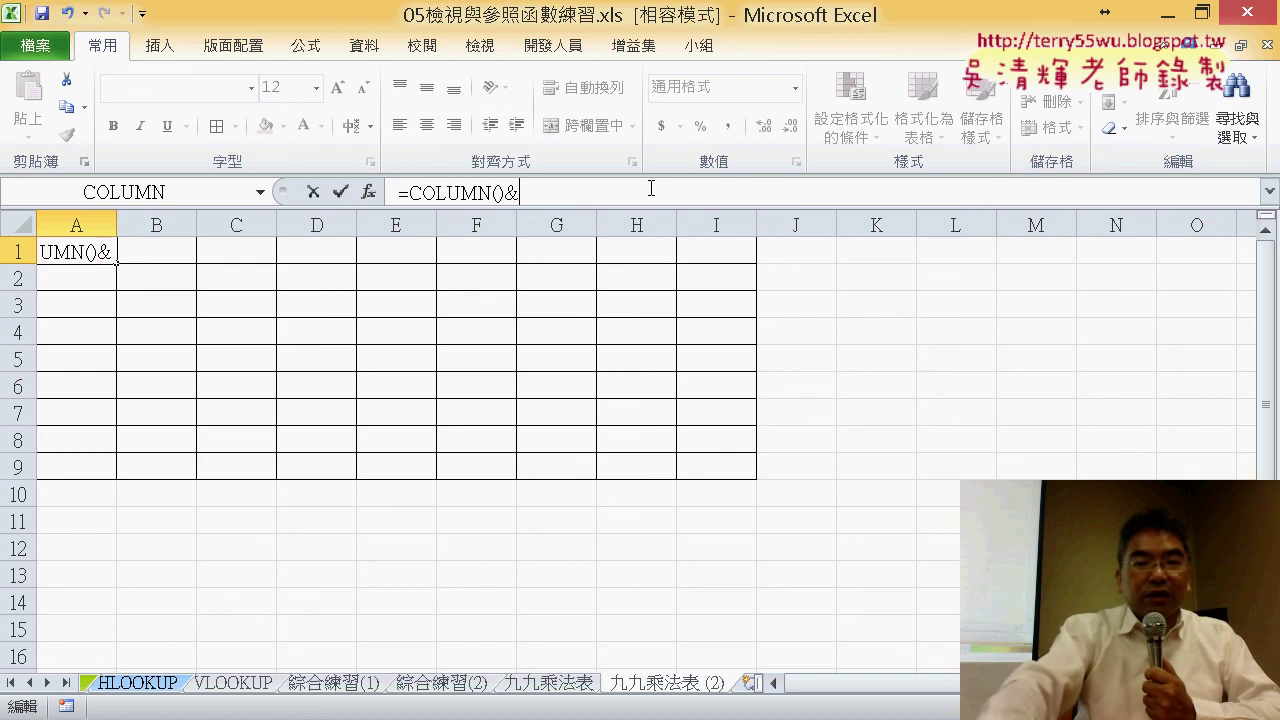
text(")
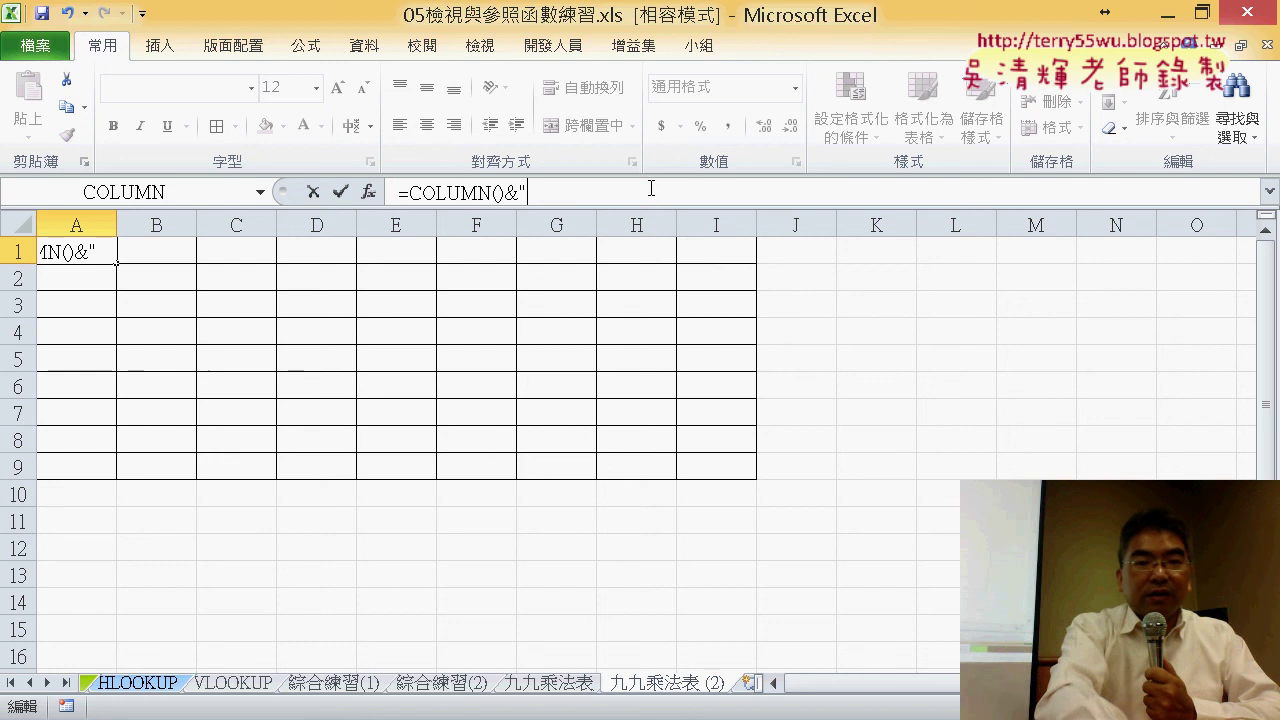
text(X)
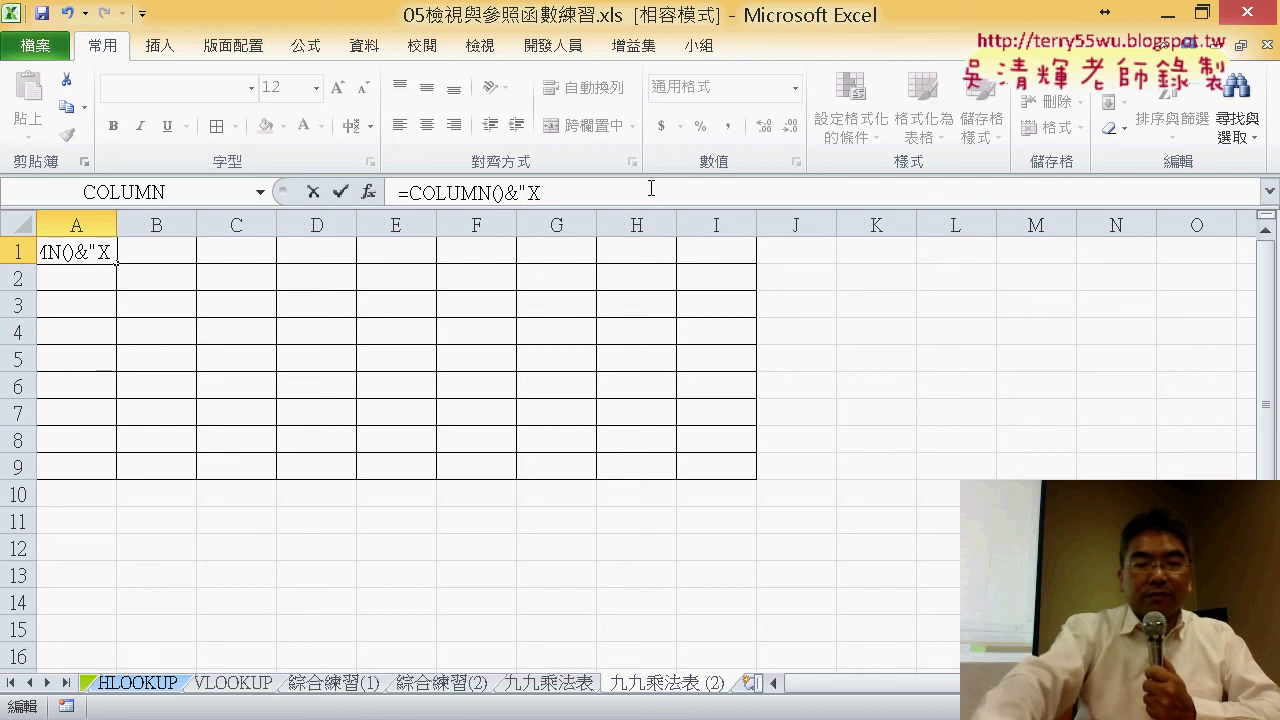
text(")
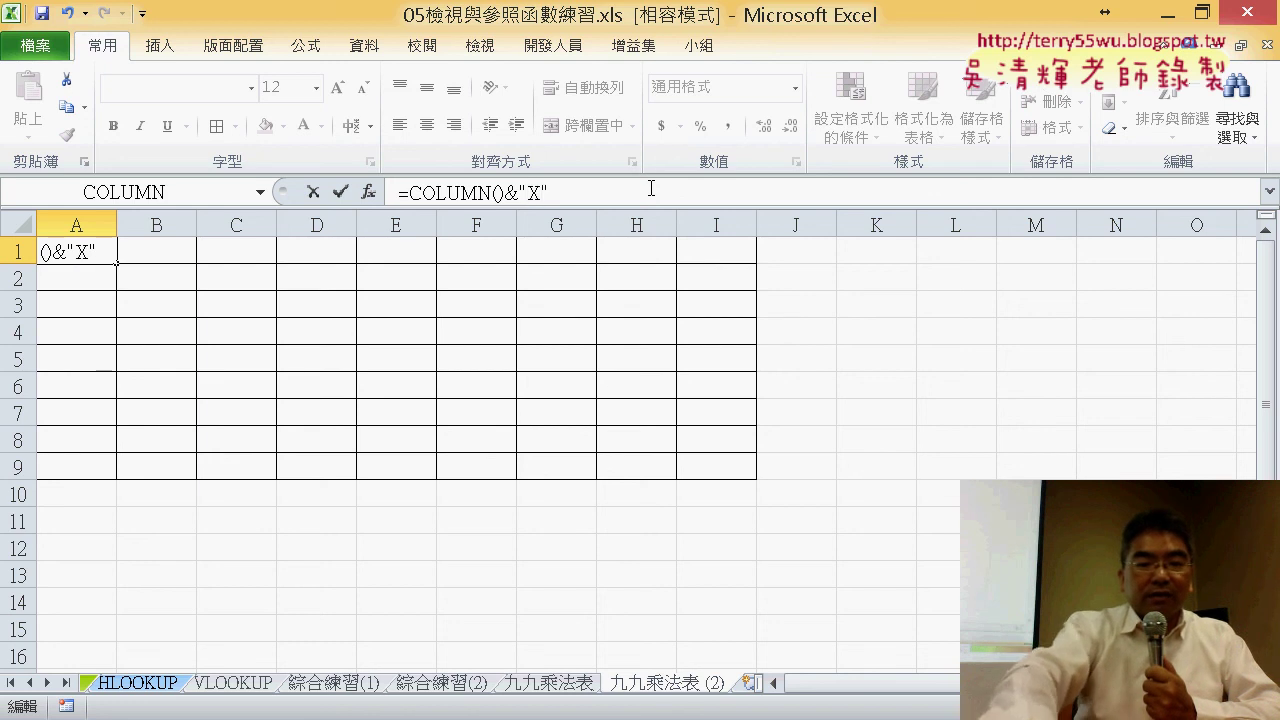
text(&)
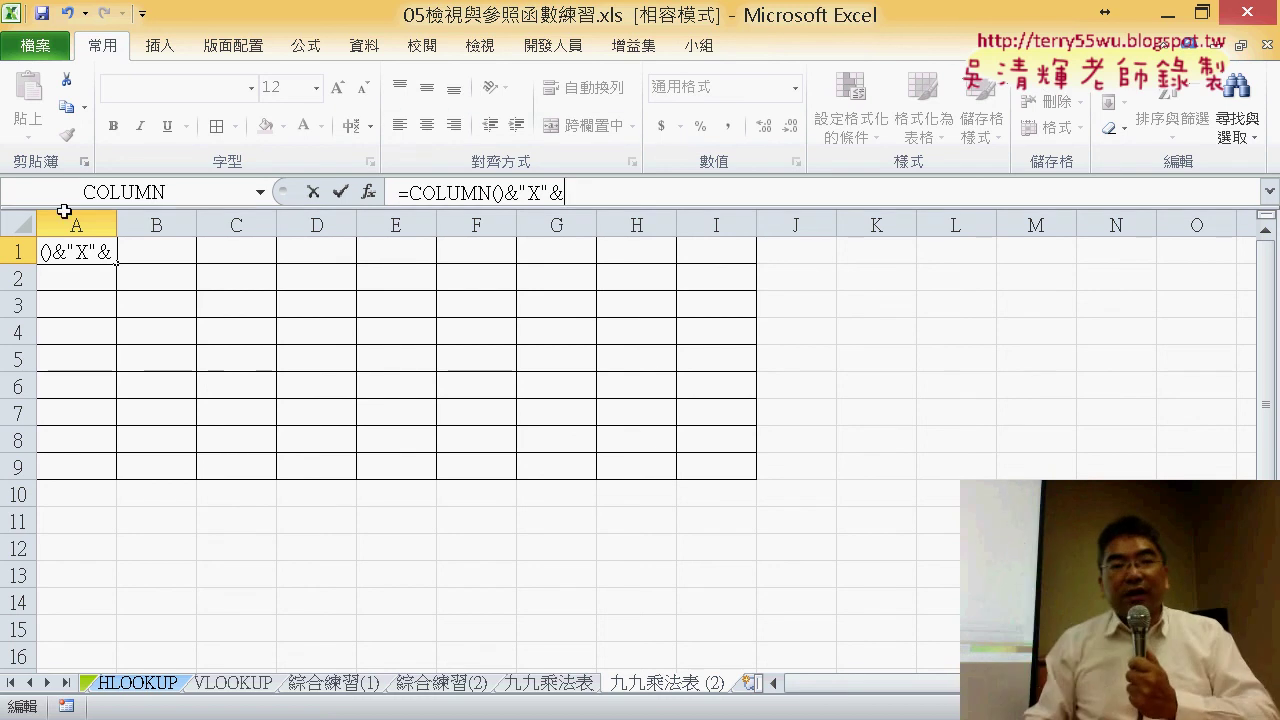
text(ㄜ)
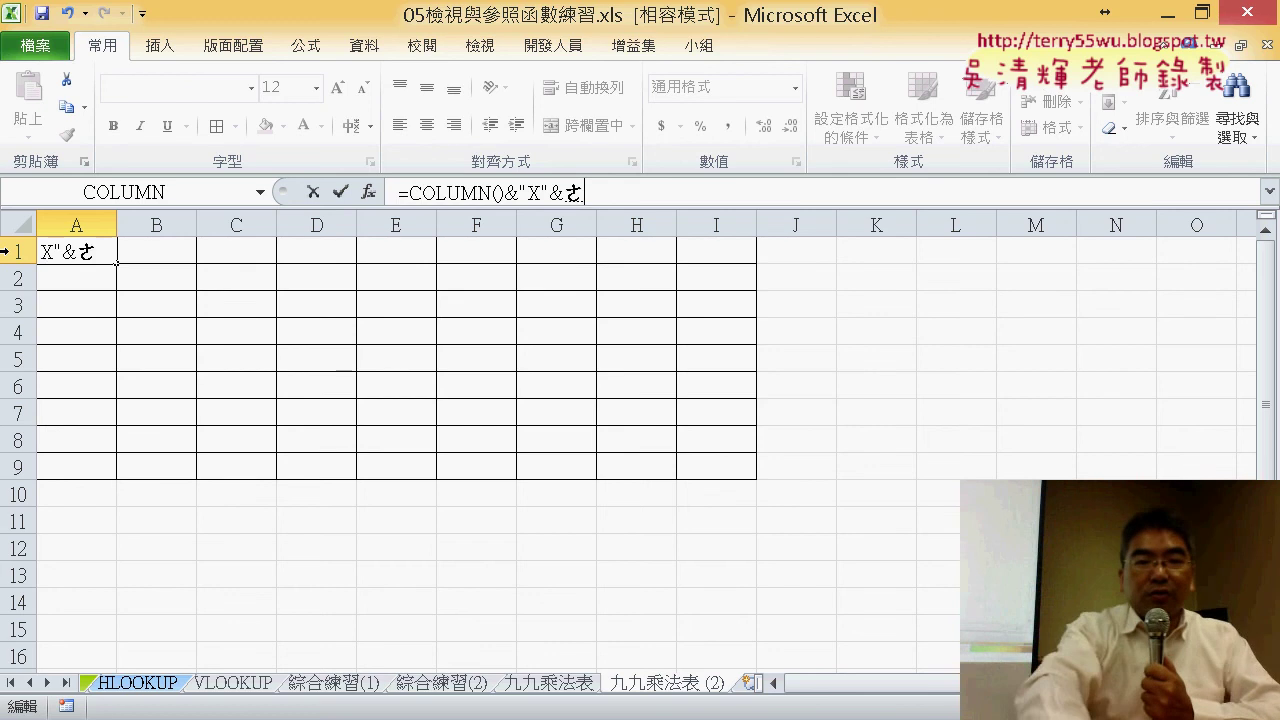
key(BackSpace)
text(r)
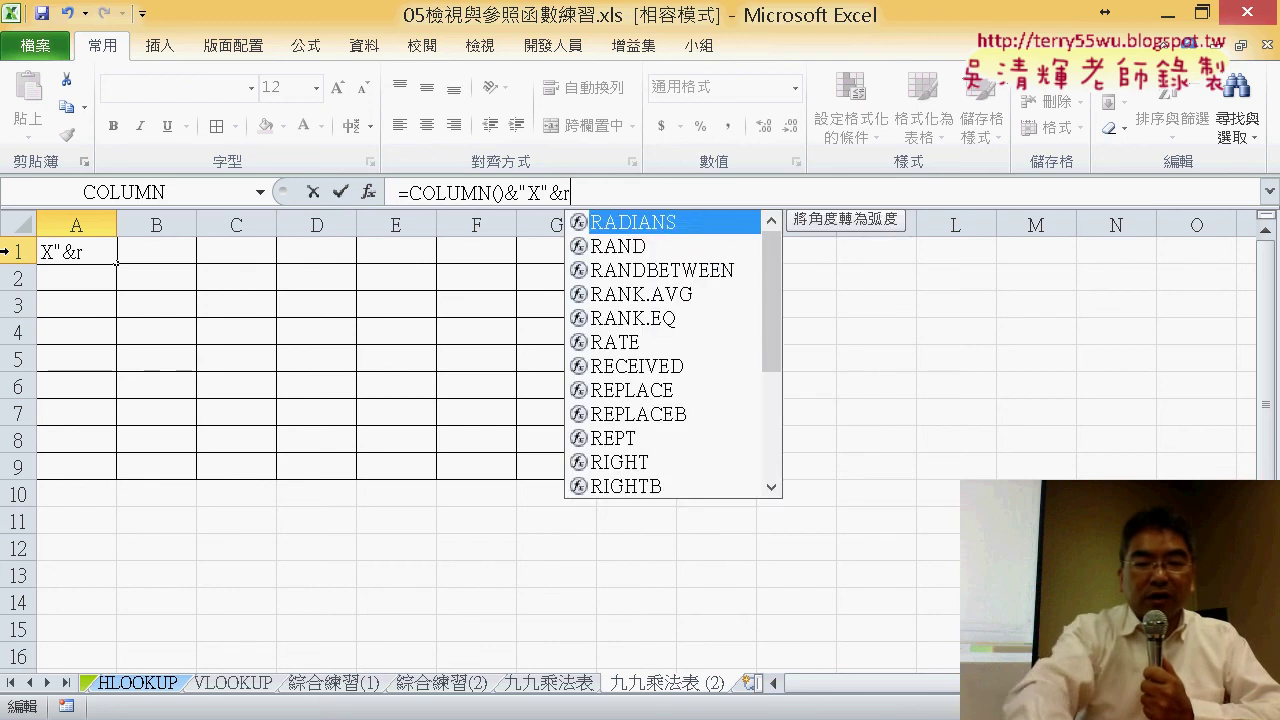
text(ow)
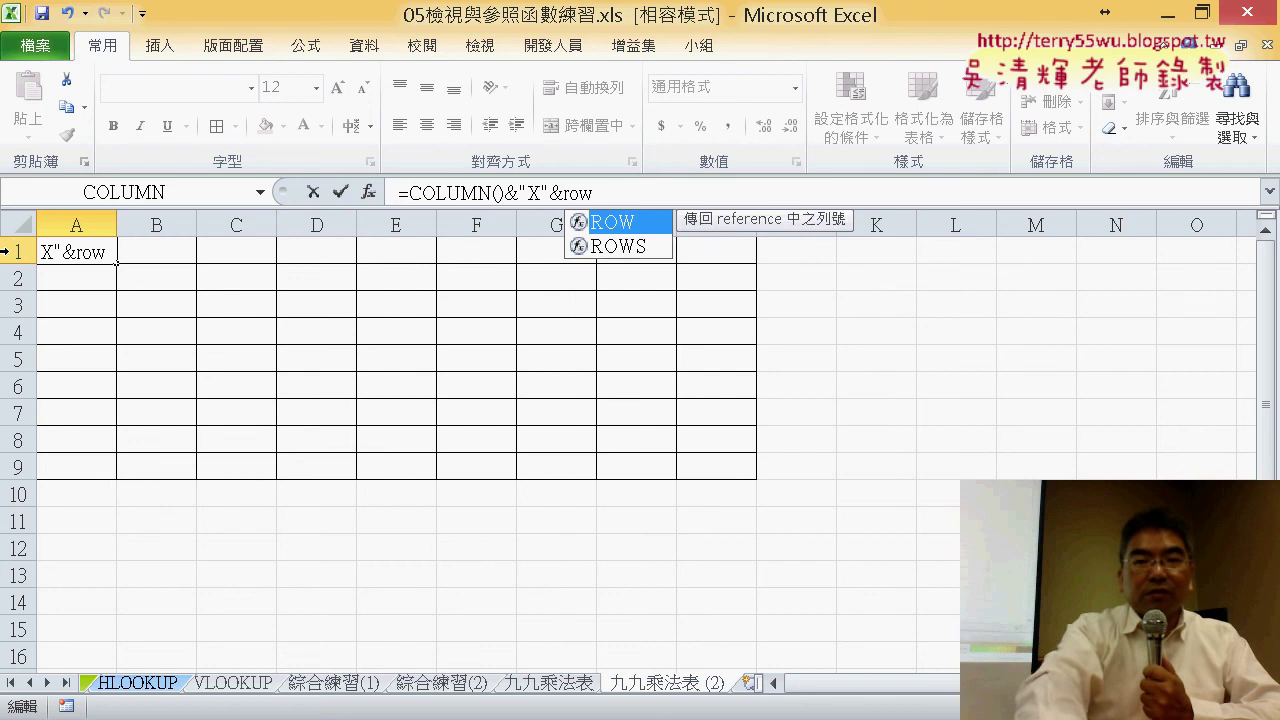
text(()
drag(115, 262, 115, 688)
text())
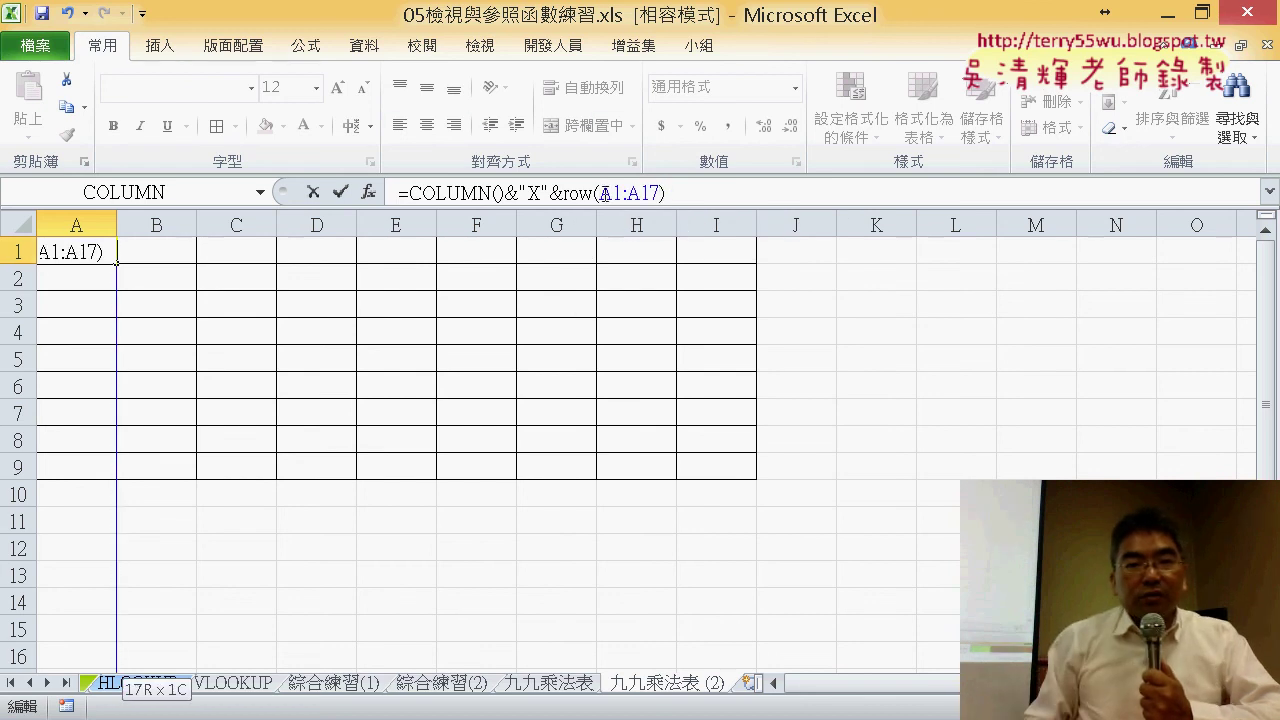
drag(600, 193, 665, 193)
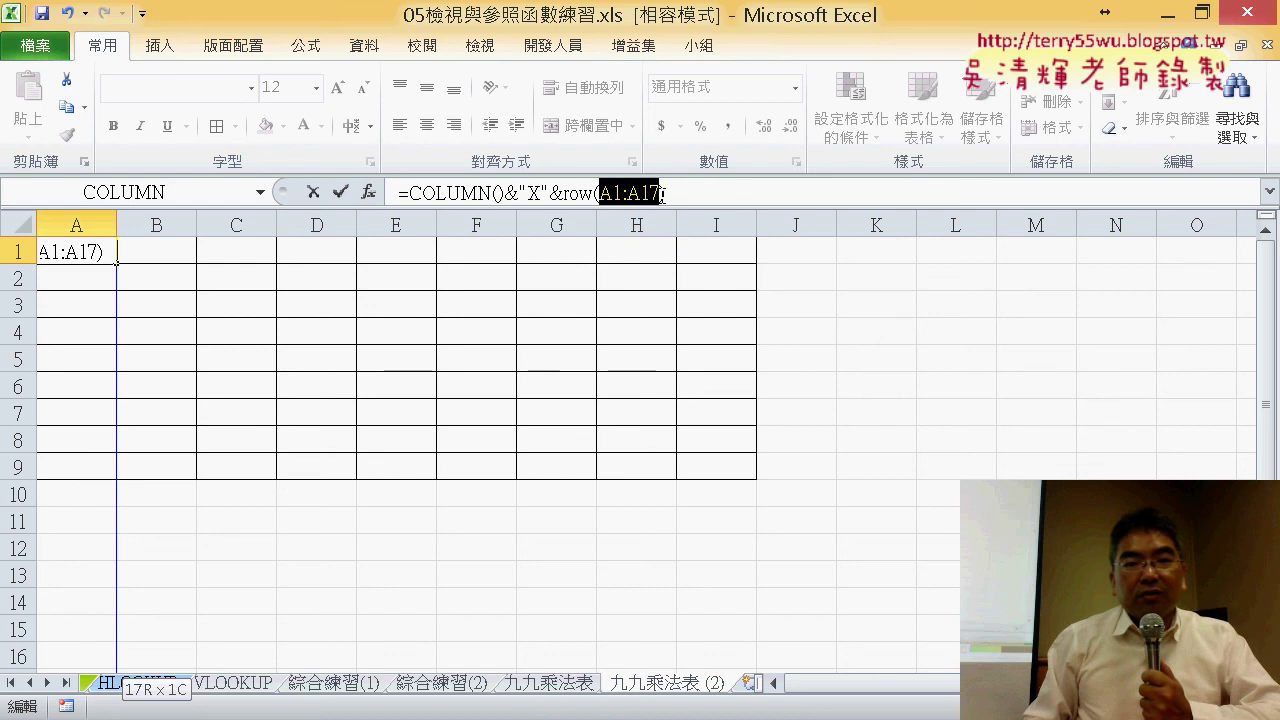
key(Delete)
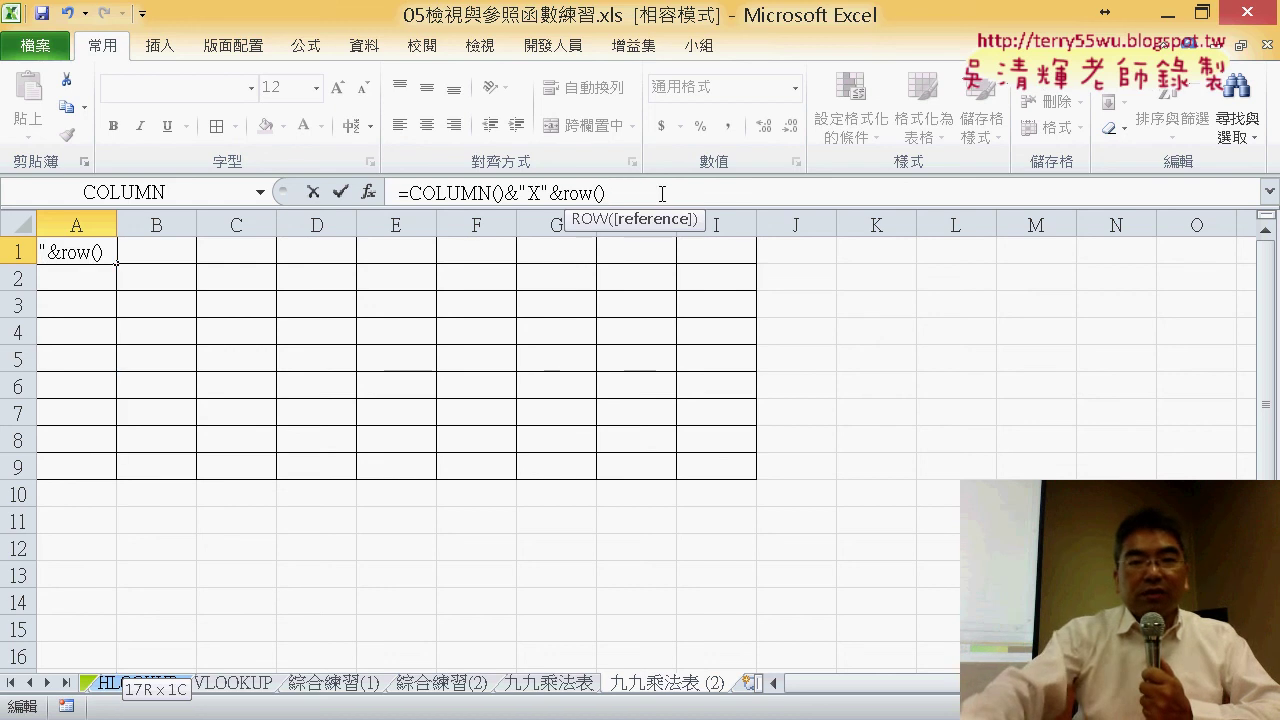
click(662, 193)
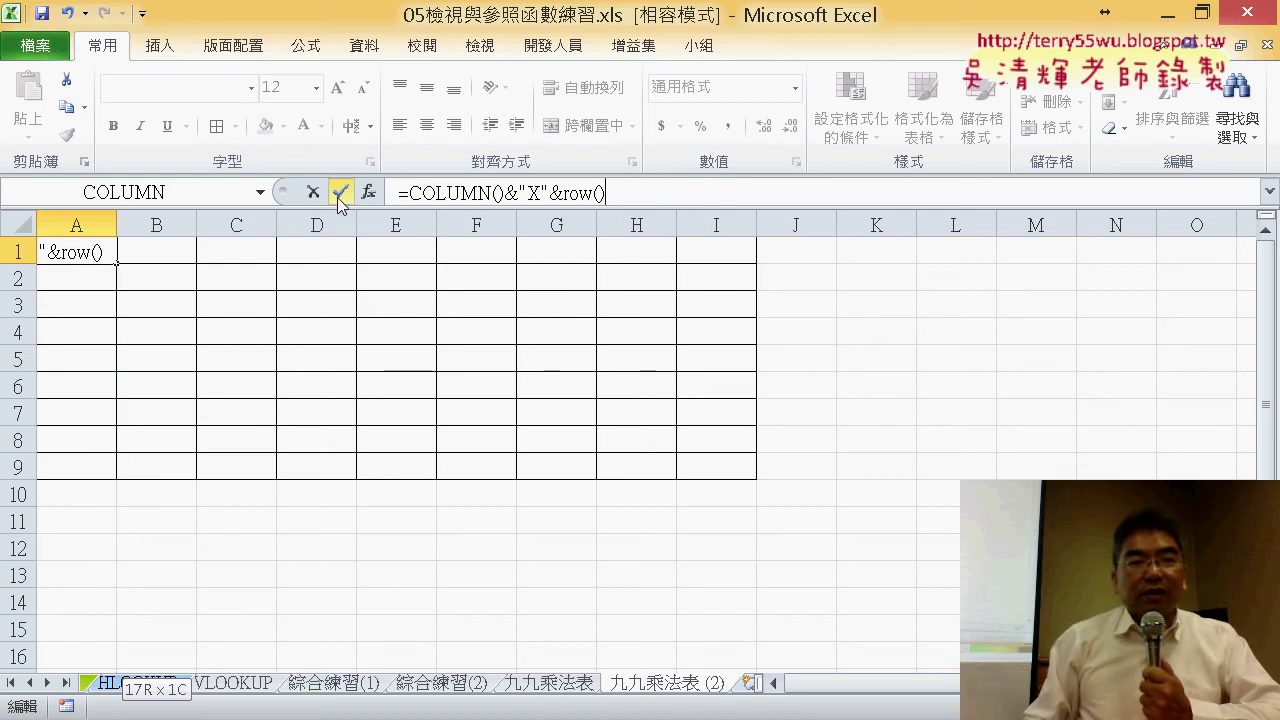
click(339, 195)
- Extend A1's formula to =COLUMN()&"X"&ROW()&"="&COLUMN()*ROW(), displaying 1X1=1
click(658, 189)
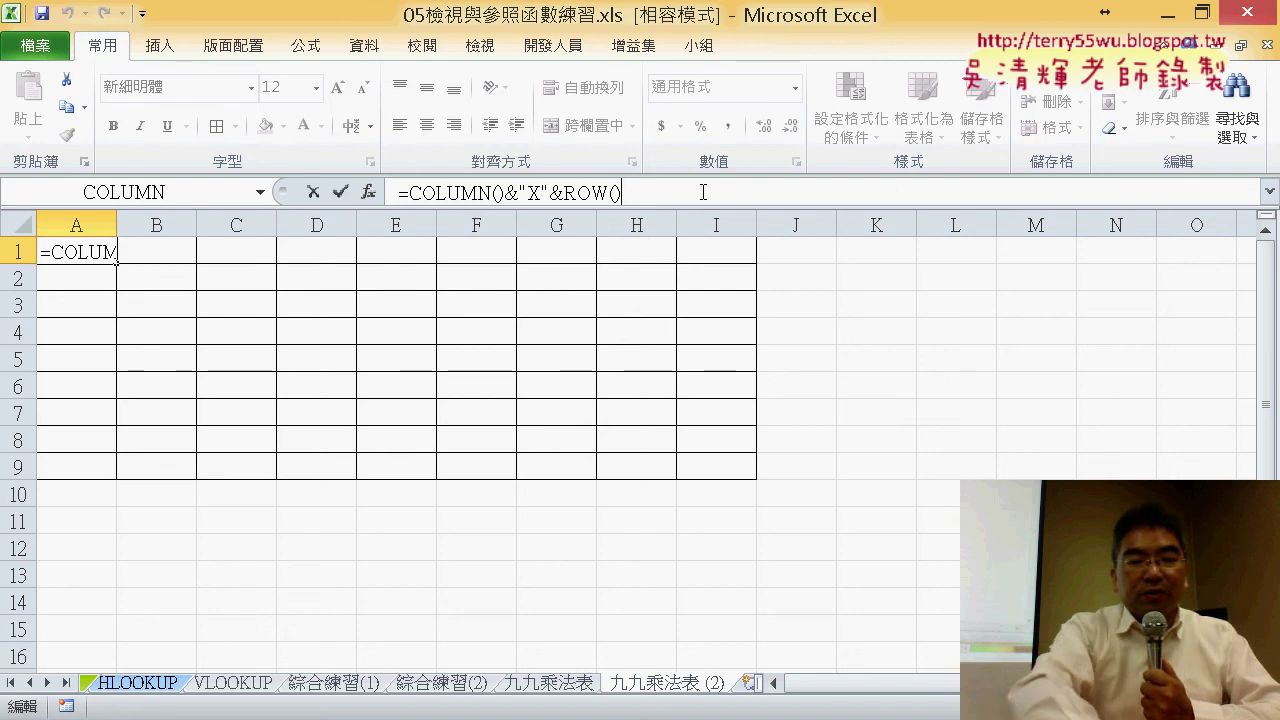
text(&)
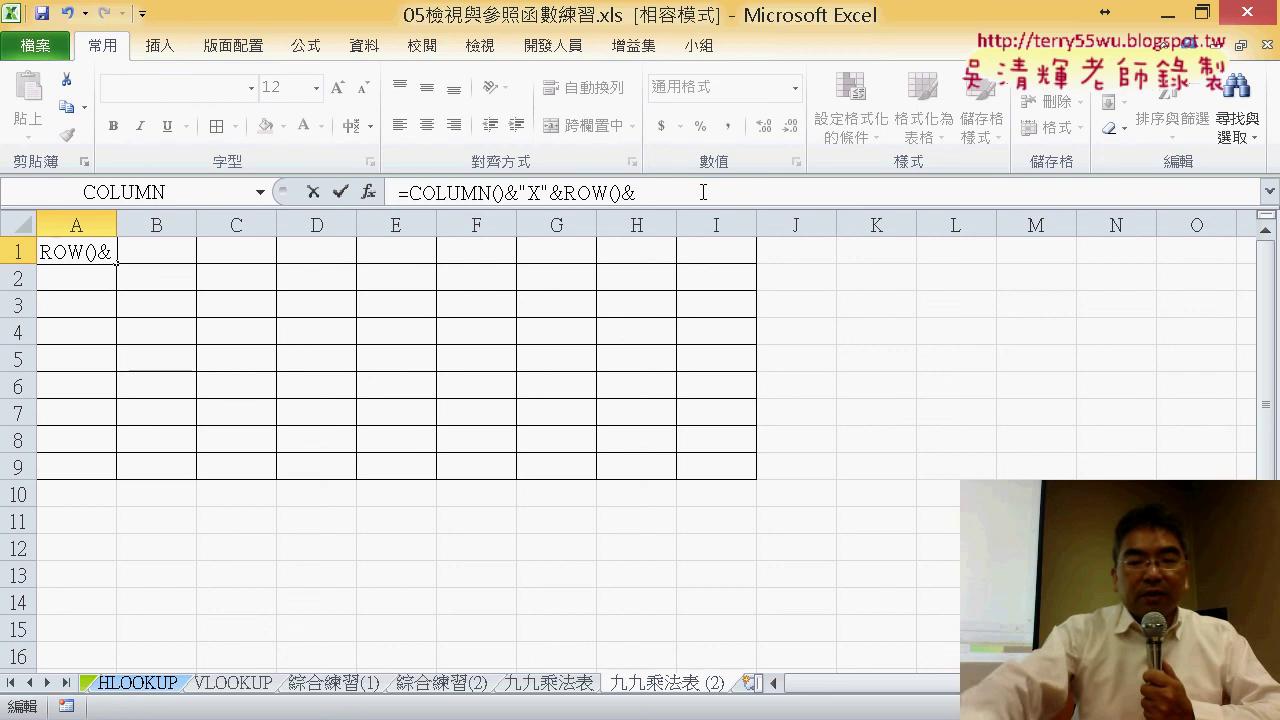
text("=)
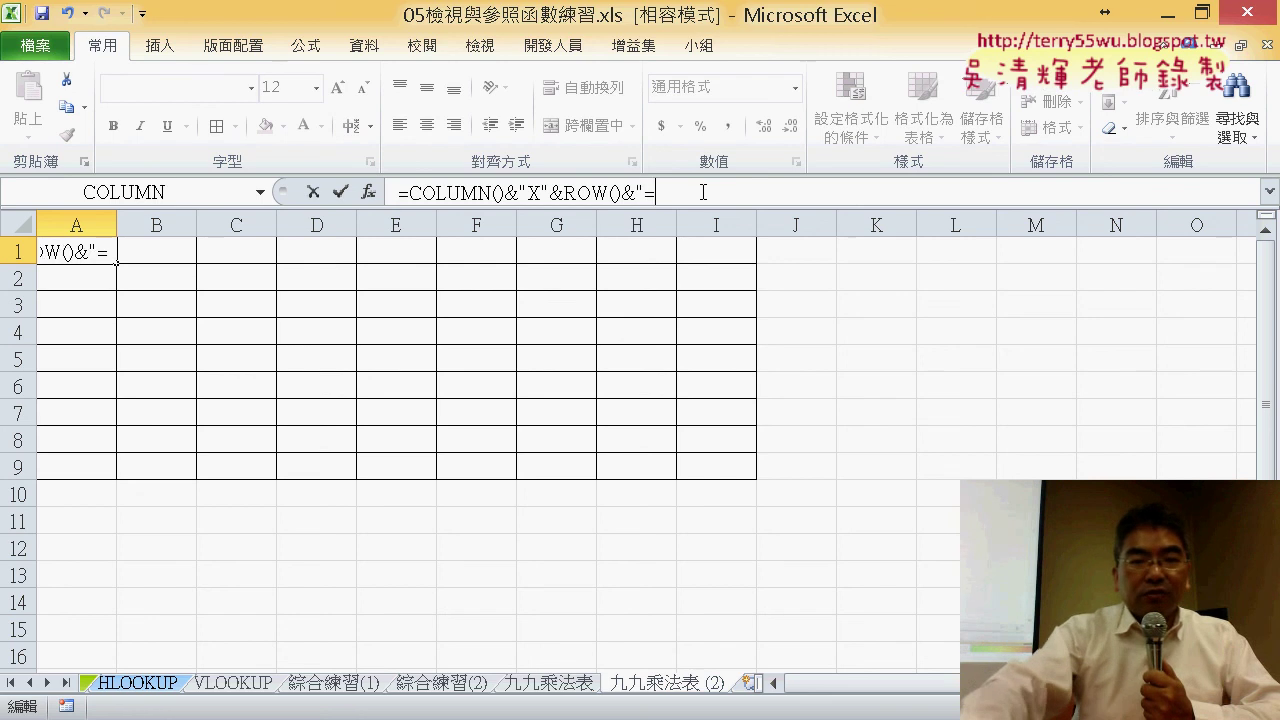
text(")
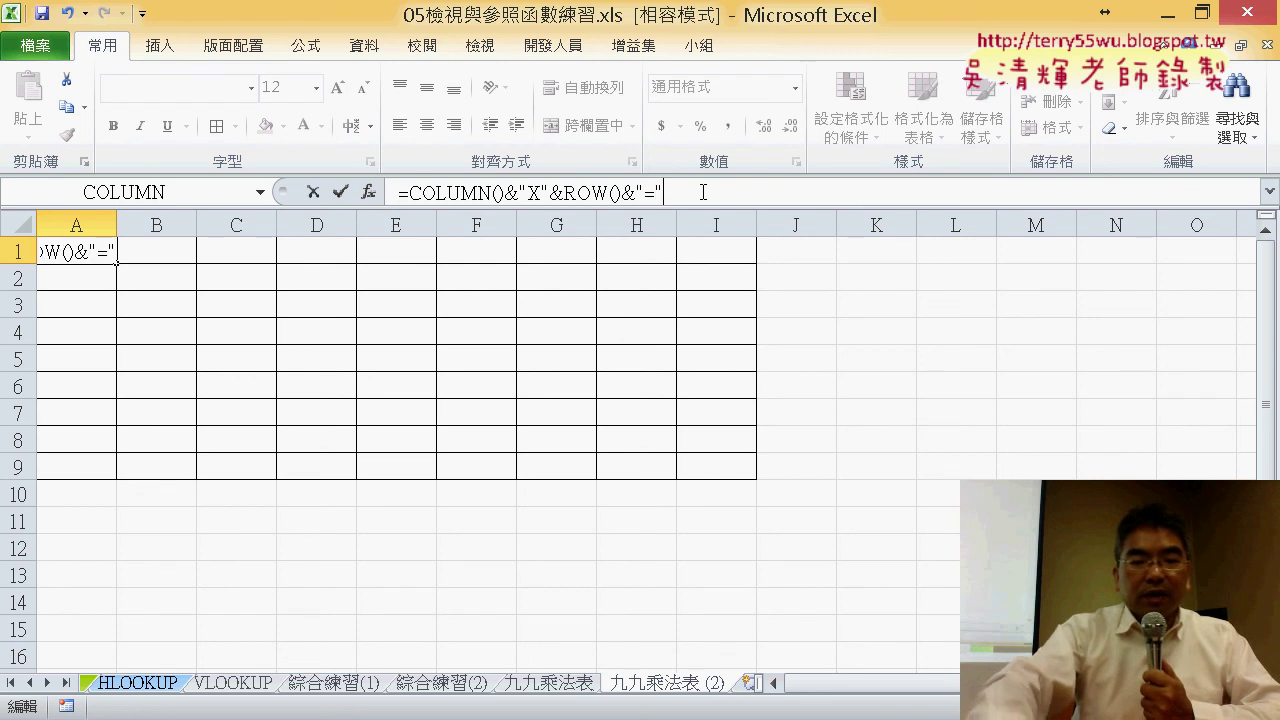
text(&)
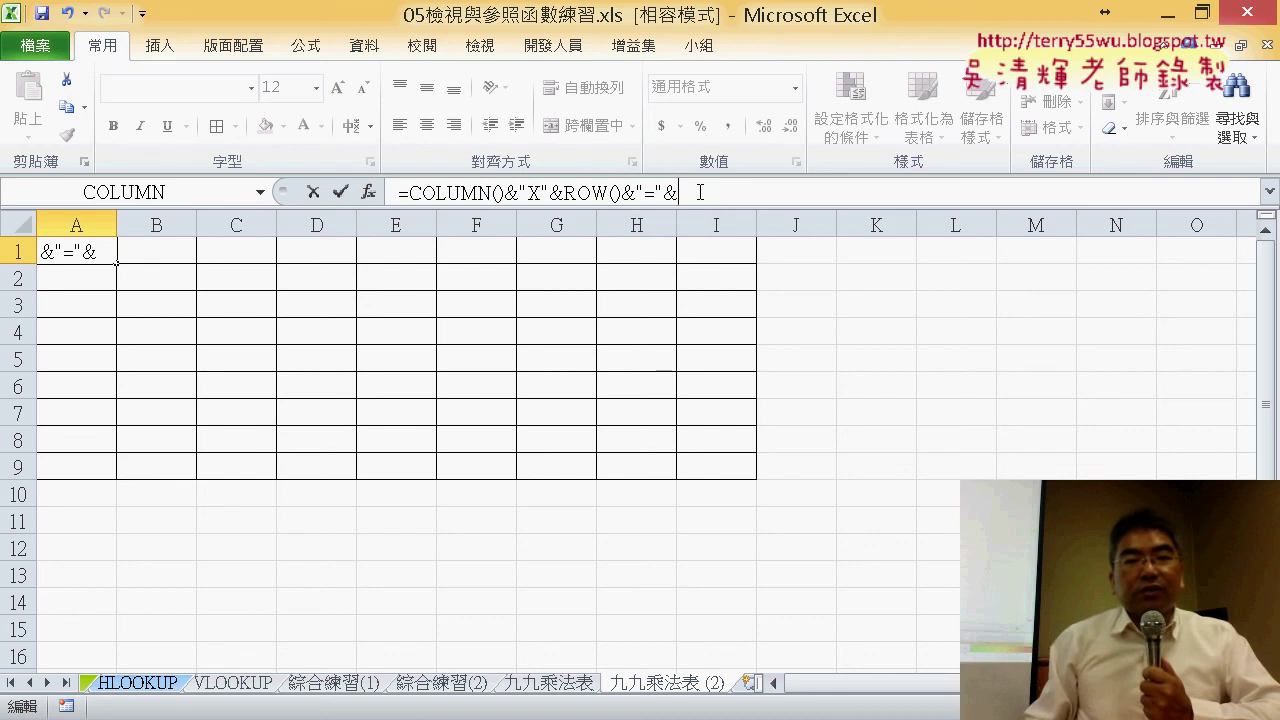
drag(410, 192, 624, 193)
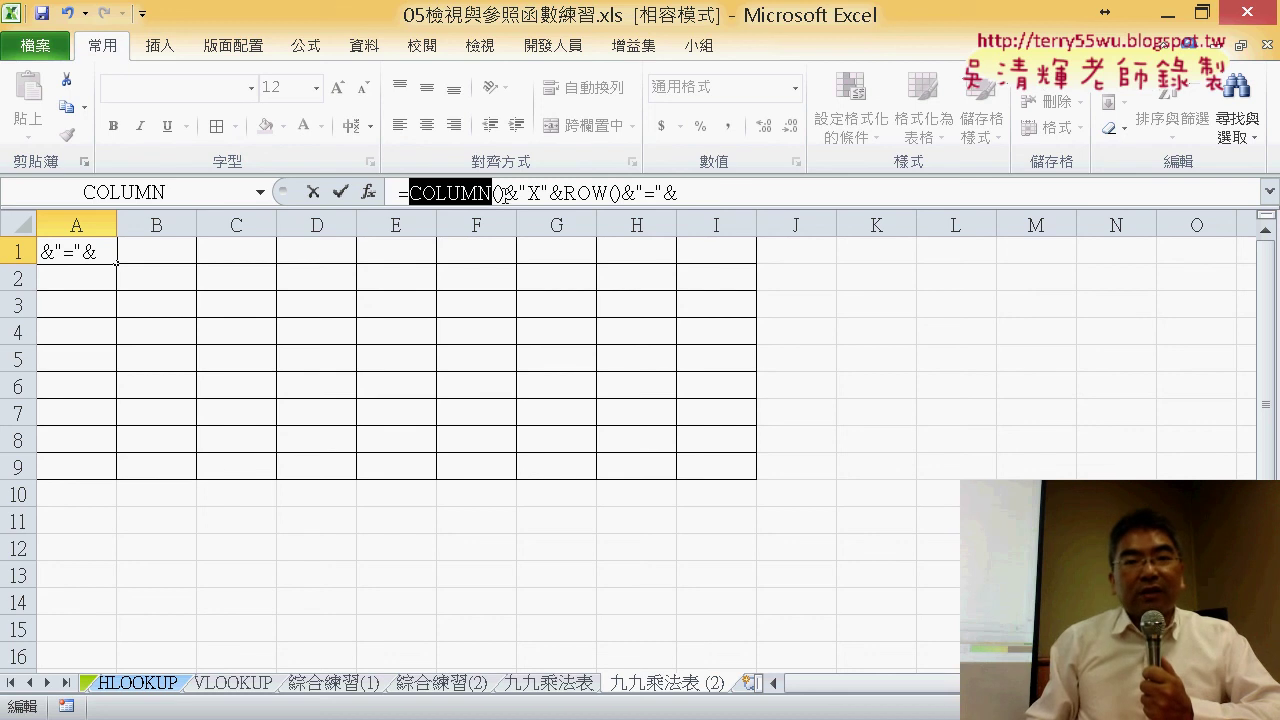
right_click(574, 193)
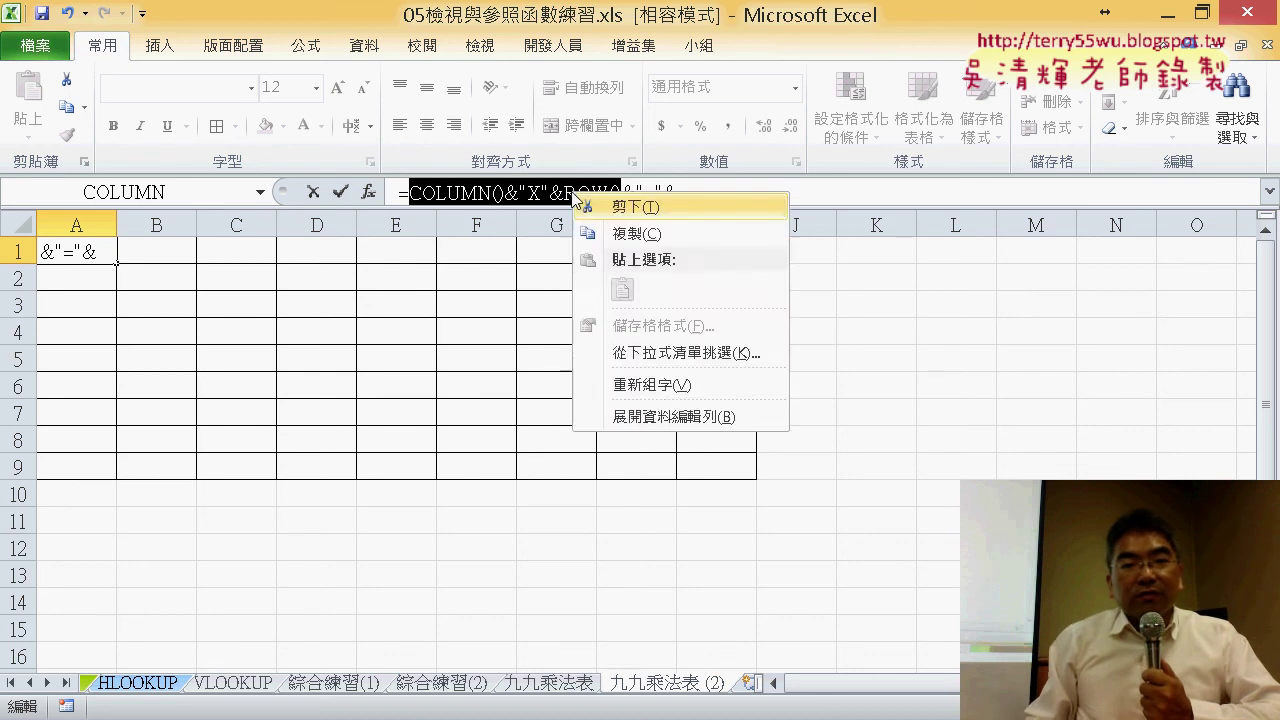
click(612, 232)
click(745, 196)
right_click(745, 196)
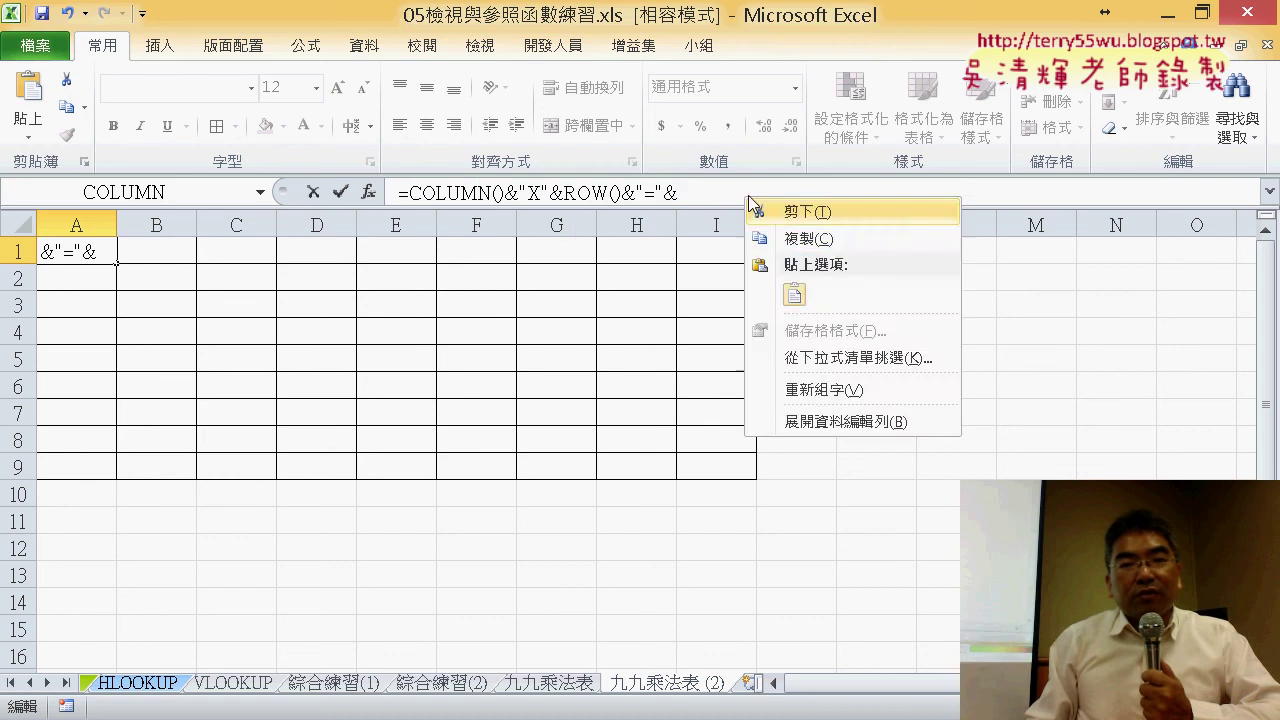
click(810, 294)
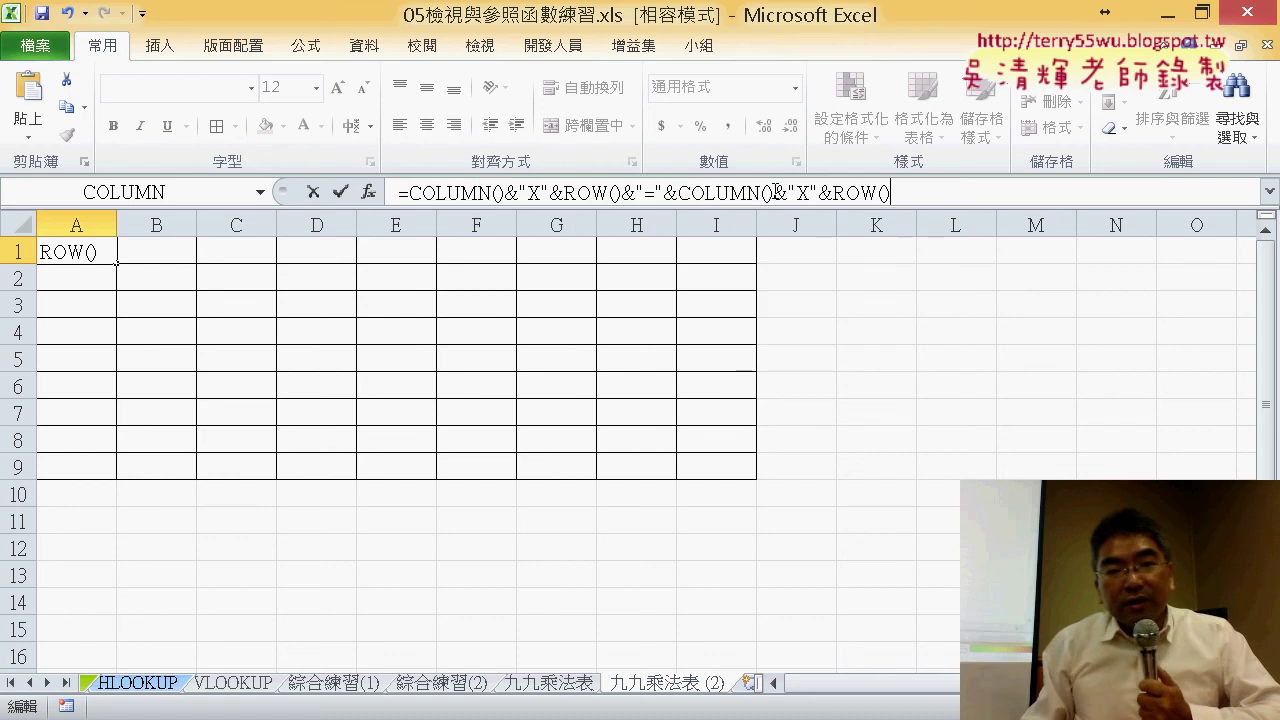
drag(773, 193, 834, 193)
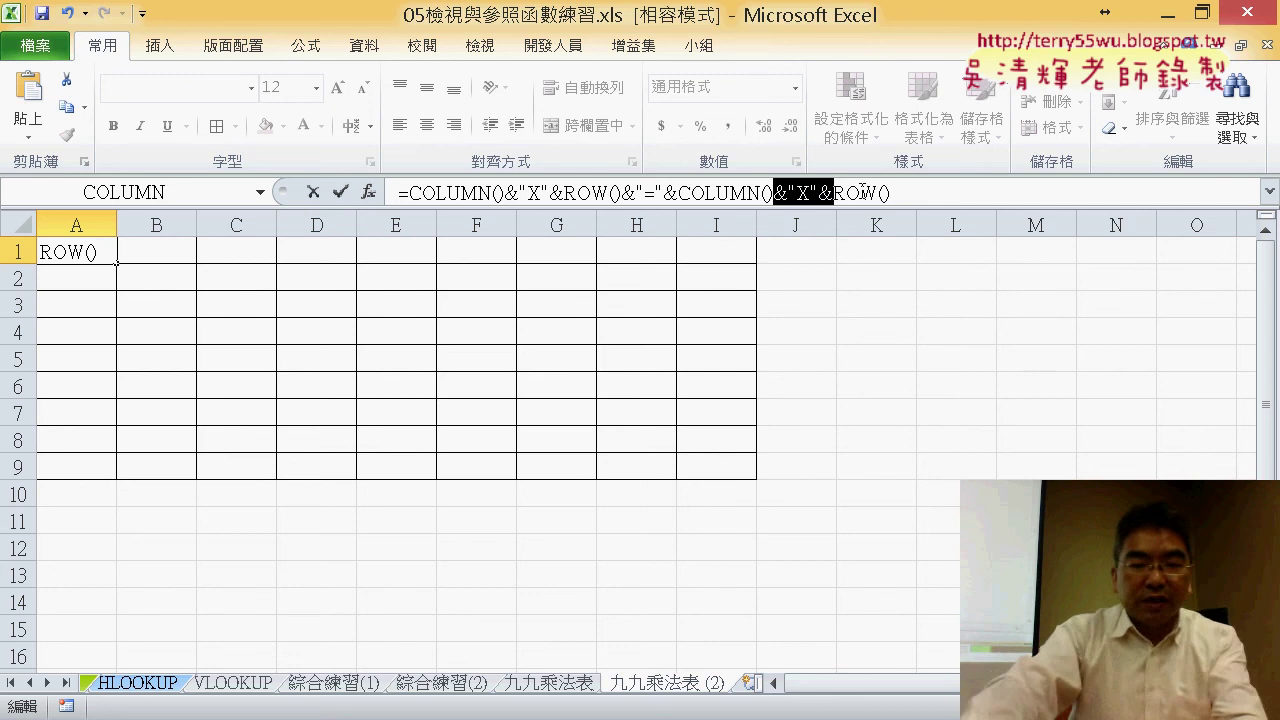
text(*)
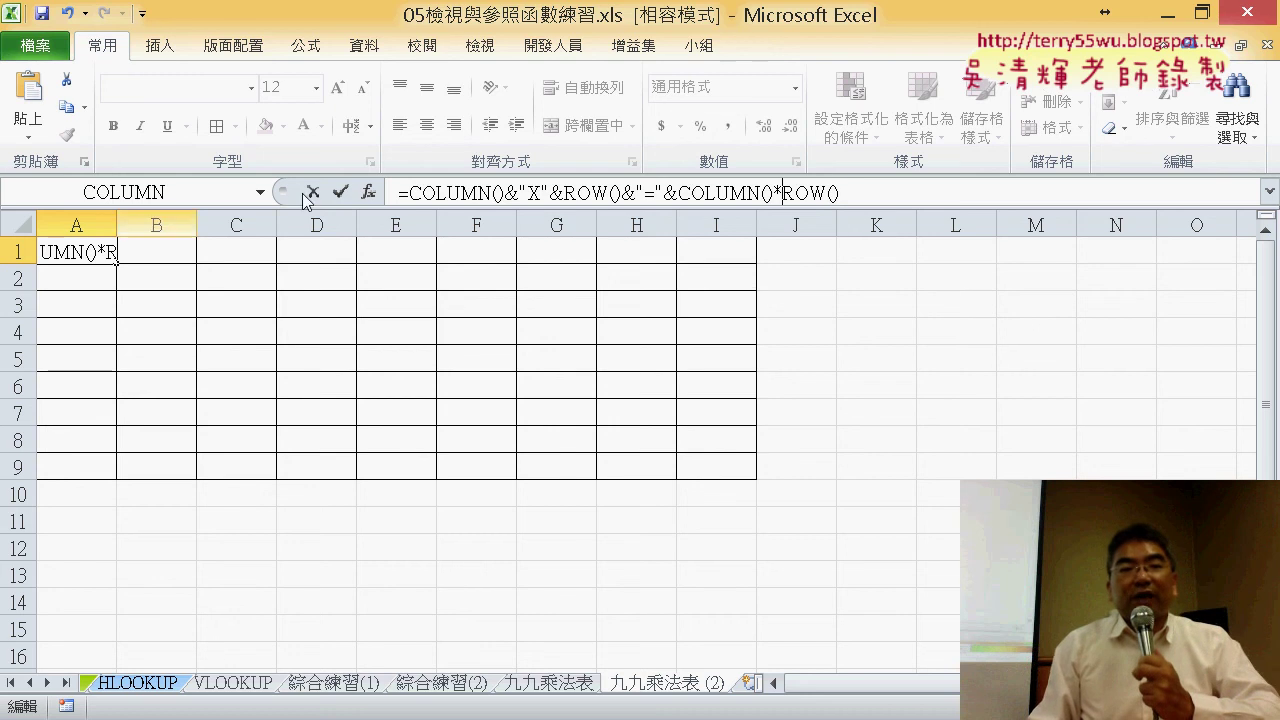
click(342, 193)
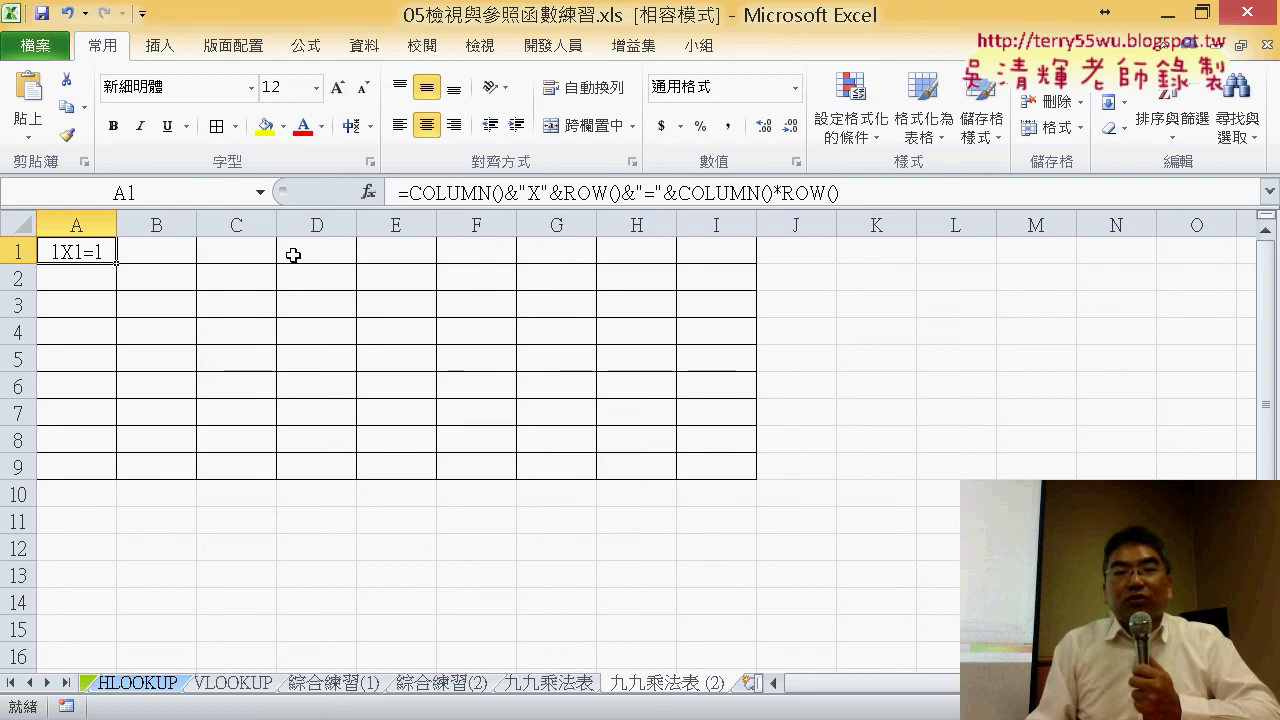
- Fill A1's formula across to I1 and down to row 9, then view the 九九乘法表 sheet
drag(121, 265, 752, 264)
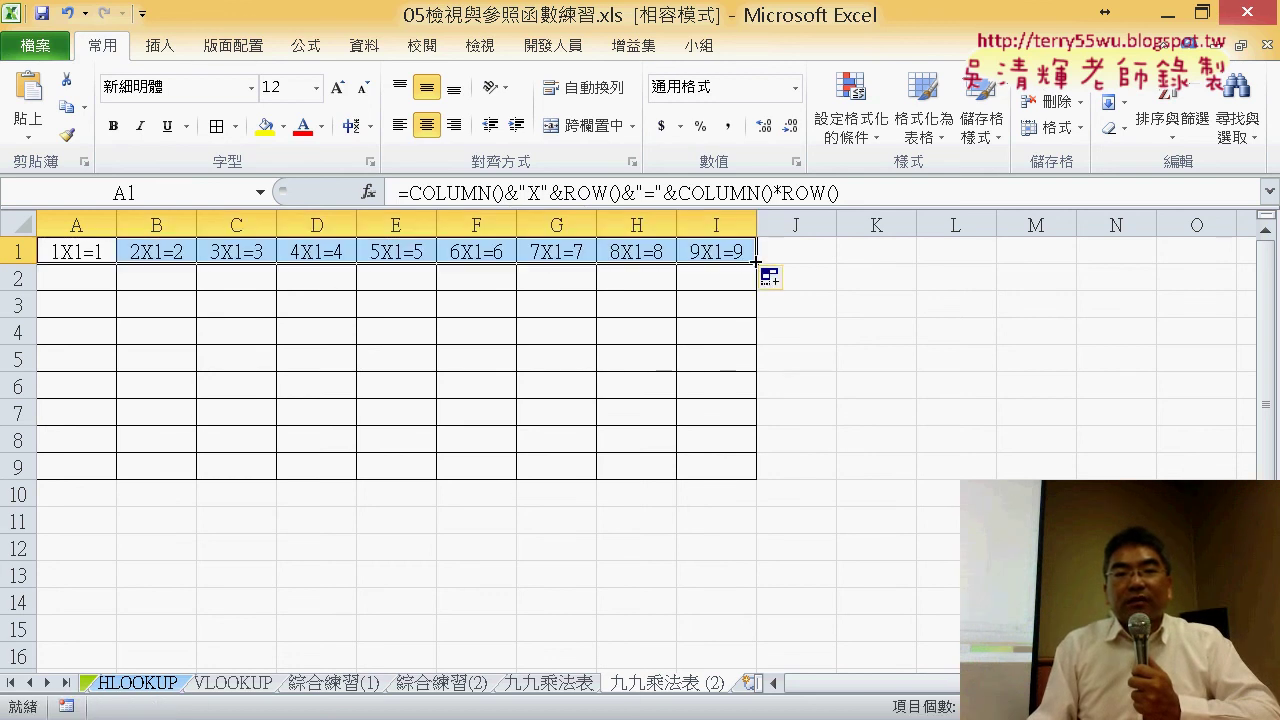
drag(756, 262, 752, 480)
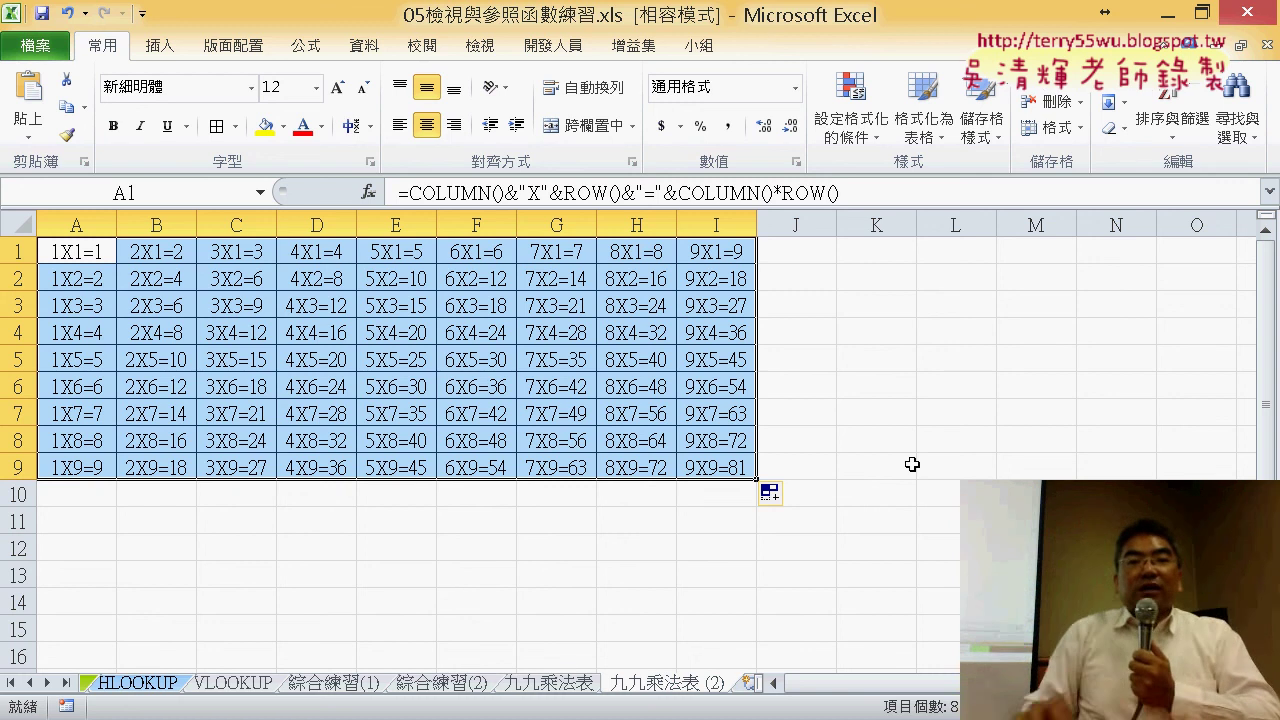
click(552, 685)
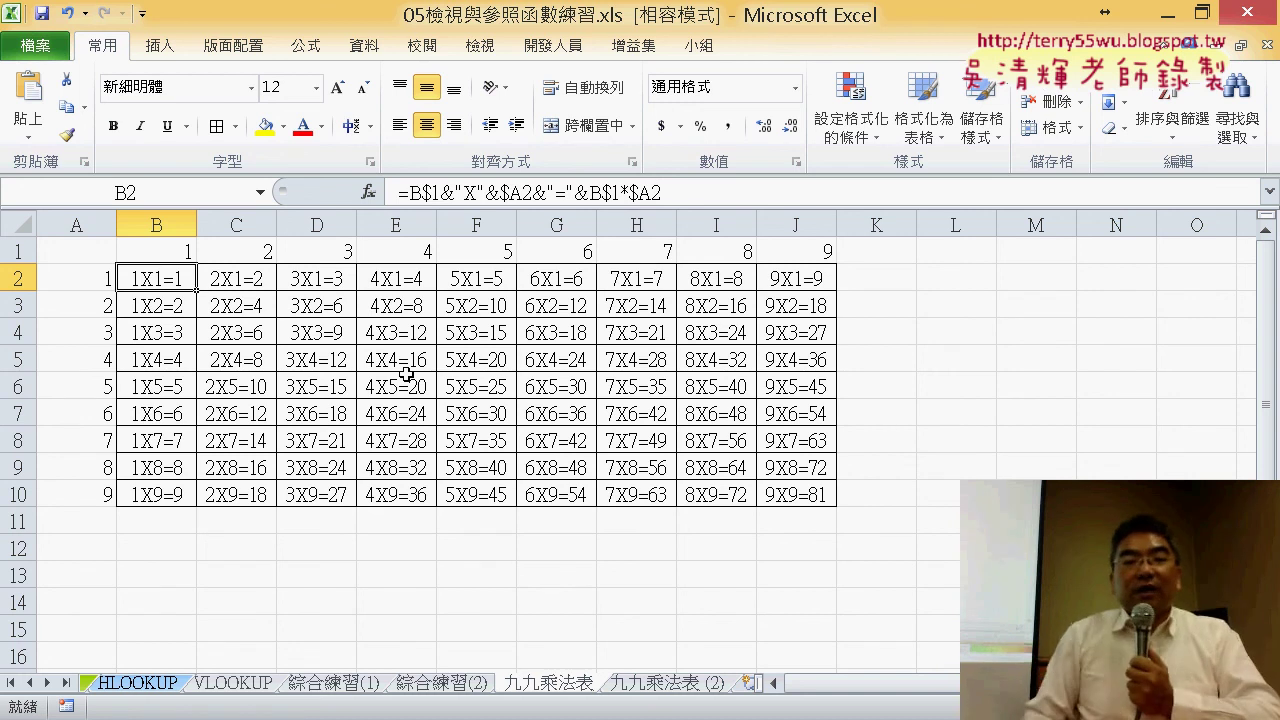
- Go back to the 九九乘法表 (2) sheet showing the COLUMN()/ROW() table, 1X1=1 through 9X9=81
click(655, 688)
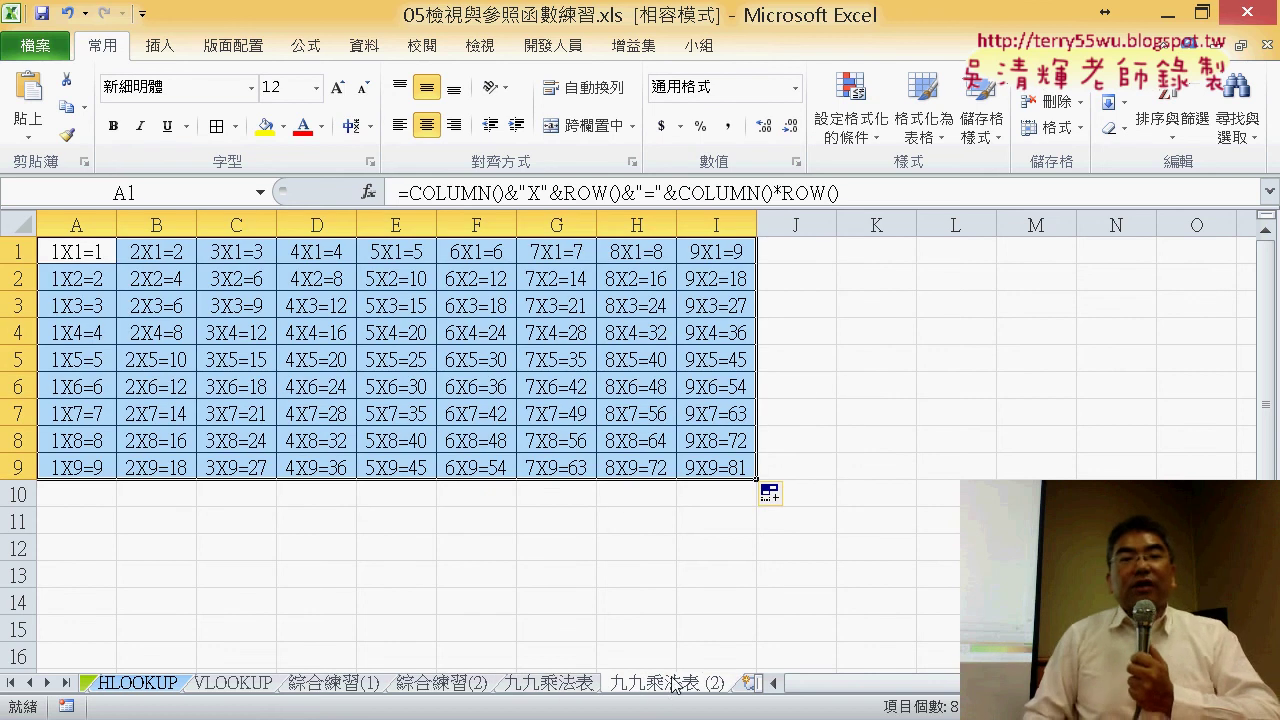